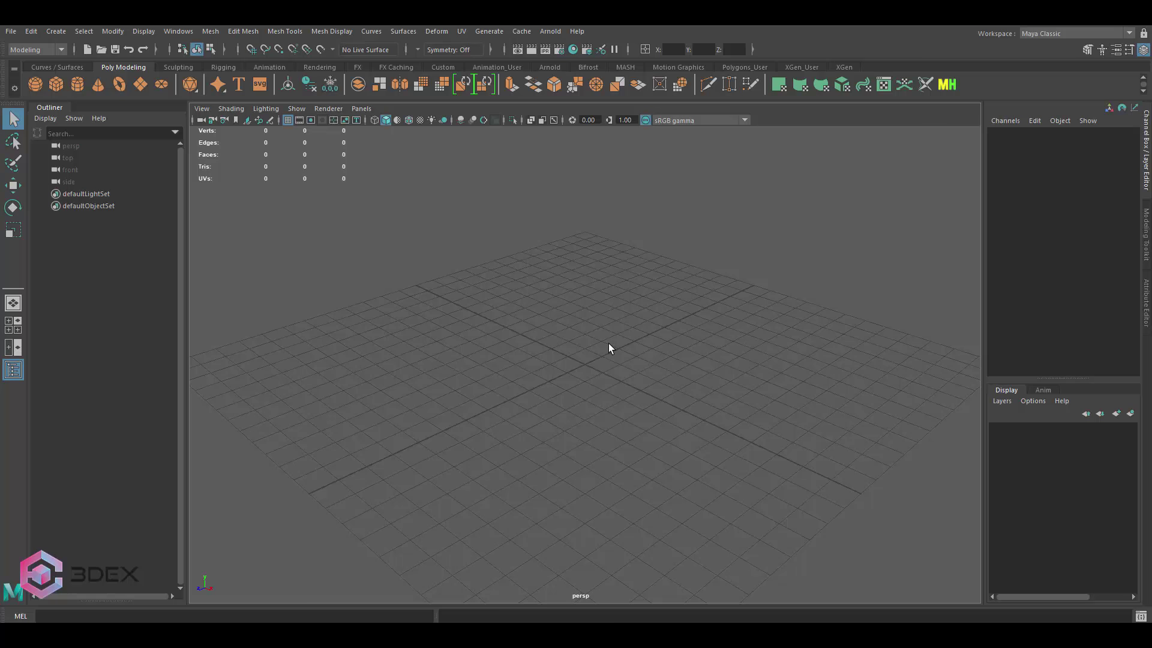
# Create polygon plane pPlane1 at the origin with default 10×10 subdivisions
pyautogui.moveTo(665, 326)
pyautogui.keyDown('alt'); pyautogui.mouseDown()
pyautogui.moveTo(601, 340)
pyautogui.moveTo(660, 380)
pyautogui.moveTo(655, 342)
pyautogui.mouseUp(); pyautogui.keyUp('alt')
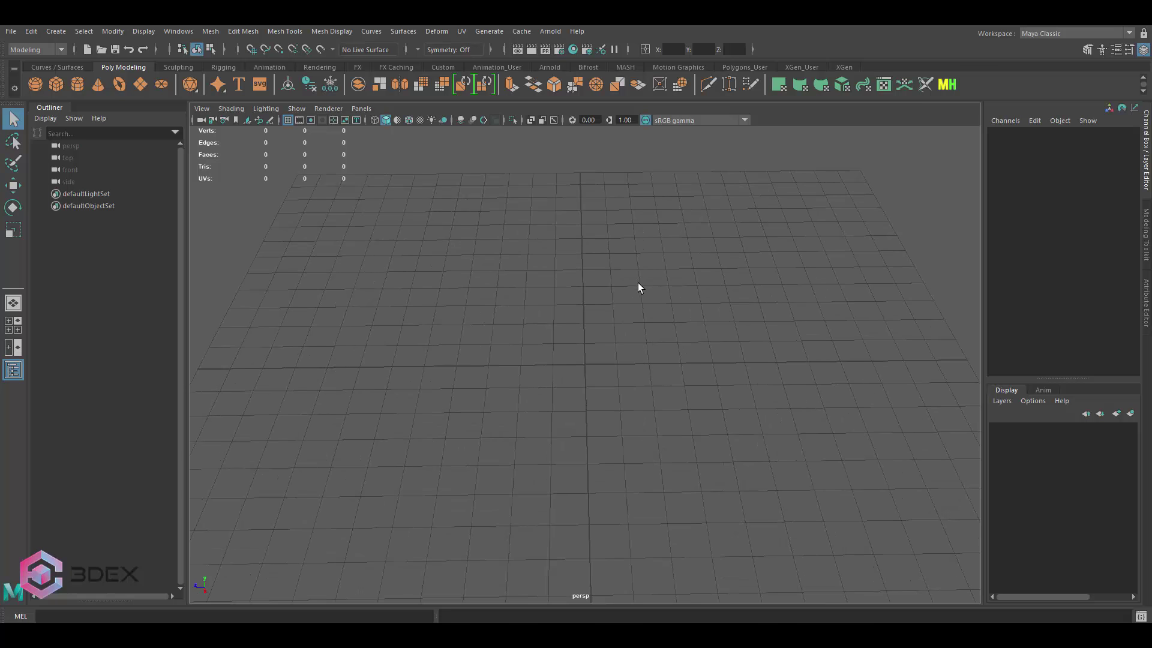
pyautogui.keyDown('shift'); pyautogui.moveTo(639, 283); pyautogui.dragTo(585, 277, button='right'); pyautogui.keyUp('shift')
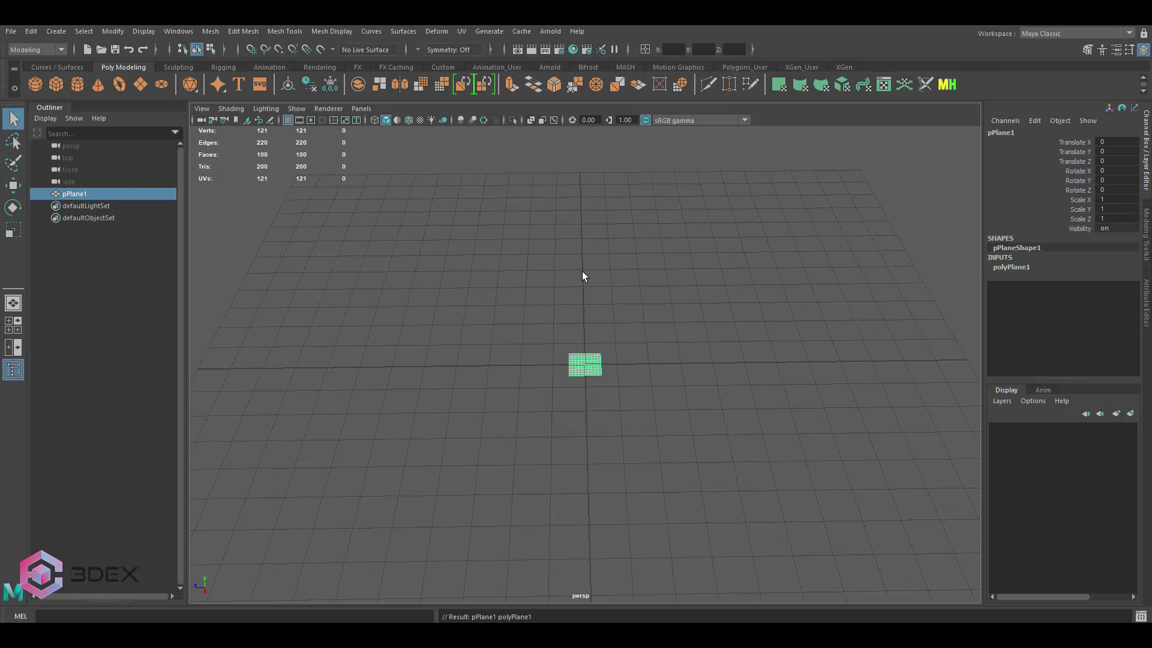
# Reduce pPlane1's subdivisions width and height to 2
pyautogui.click(1014, 267)
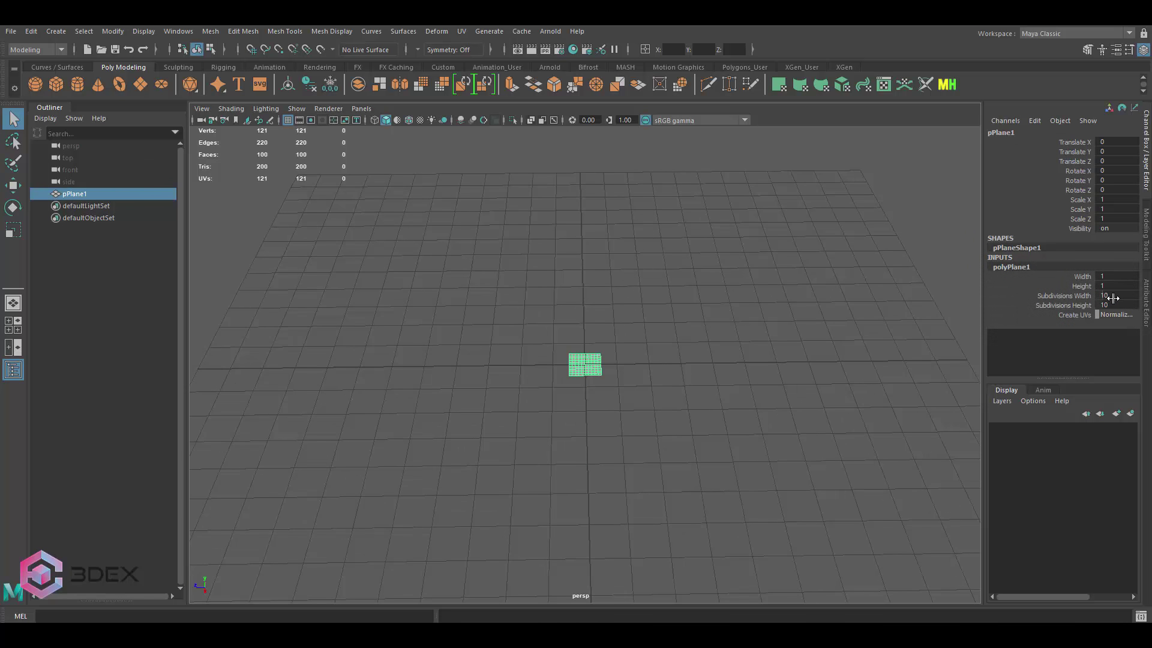
pyautogui.moveTo(1113, 298); pyautogui.dragTo(1113, 303)
pyautogui.write('2')
pyautogui.press('Return')
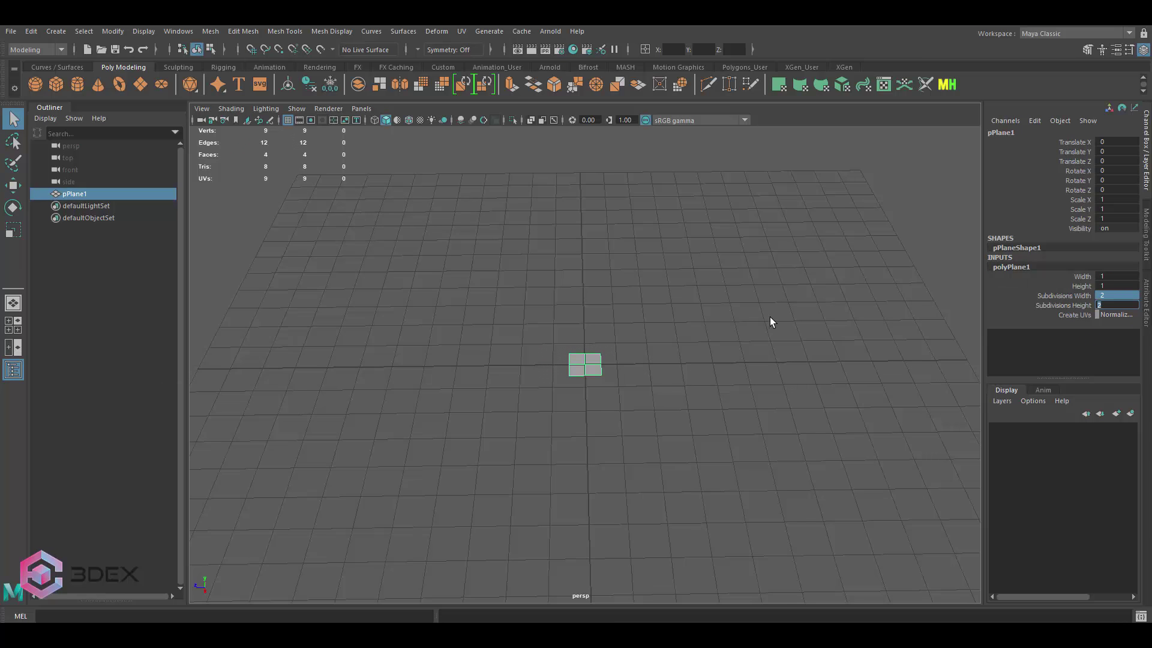
# Scale pPlane1 to 200 on X, Y and Z
pyautogui.scroll(3, 686, 362)
pyautogui.click(1120, 198)
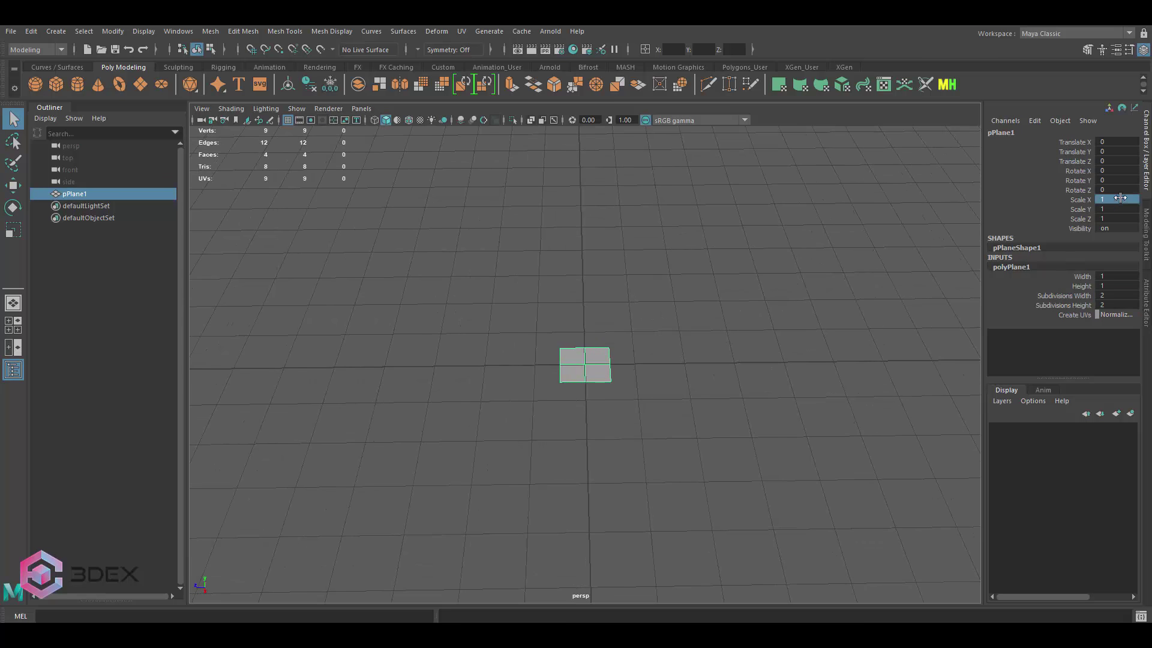
pyautogui.moveTo(1120, 198); pyautogui.dragTo(1117, 215)
pyautogui.write('200')
pyautogui.press('Return')
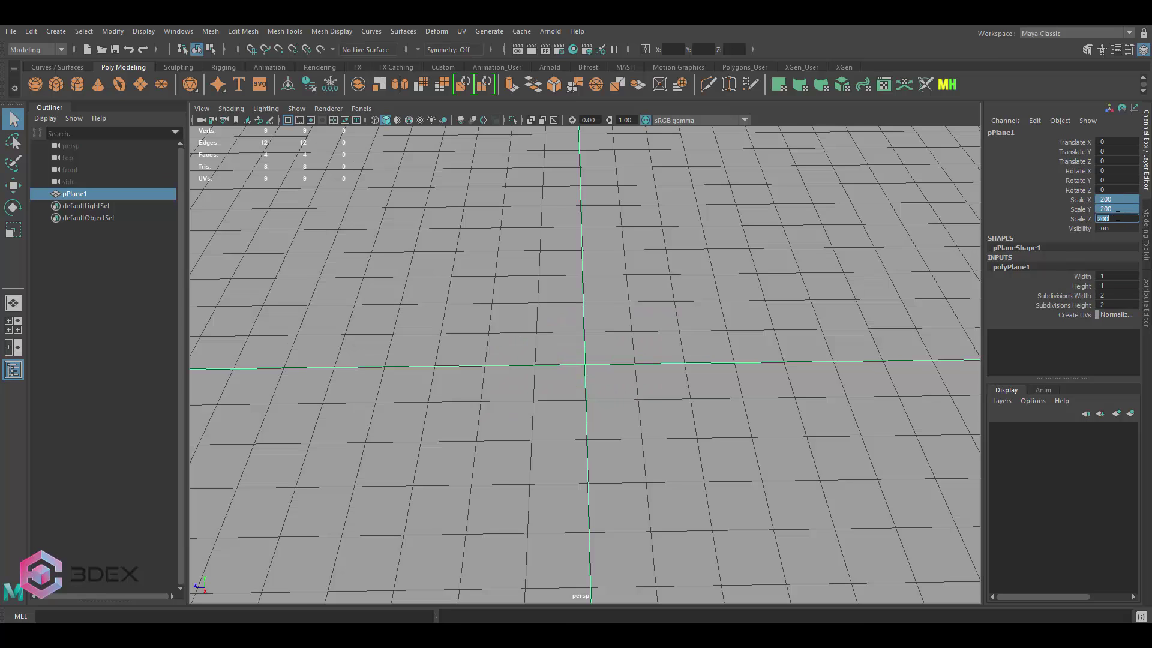
pyautogui.scroll(-5, 732, 261)
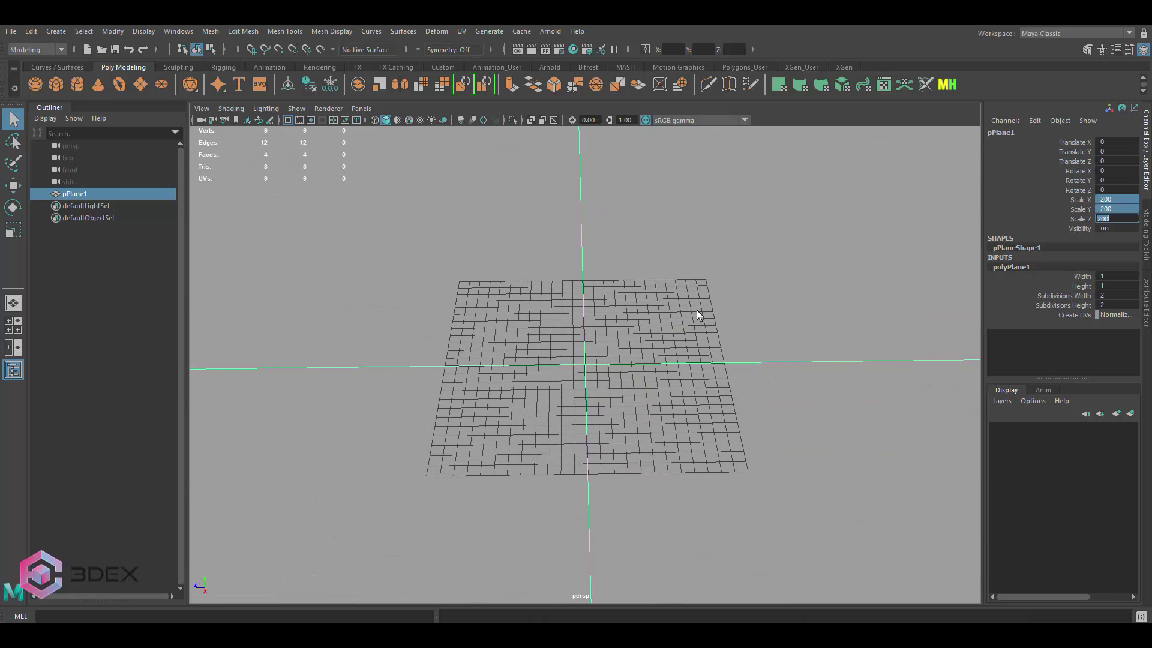
pyautogui.scroll(-5, 693, 308)
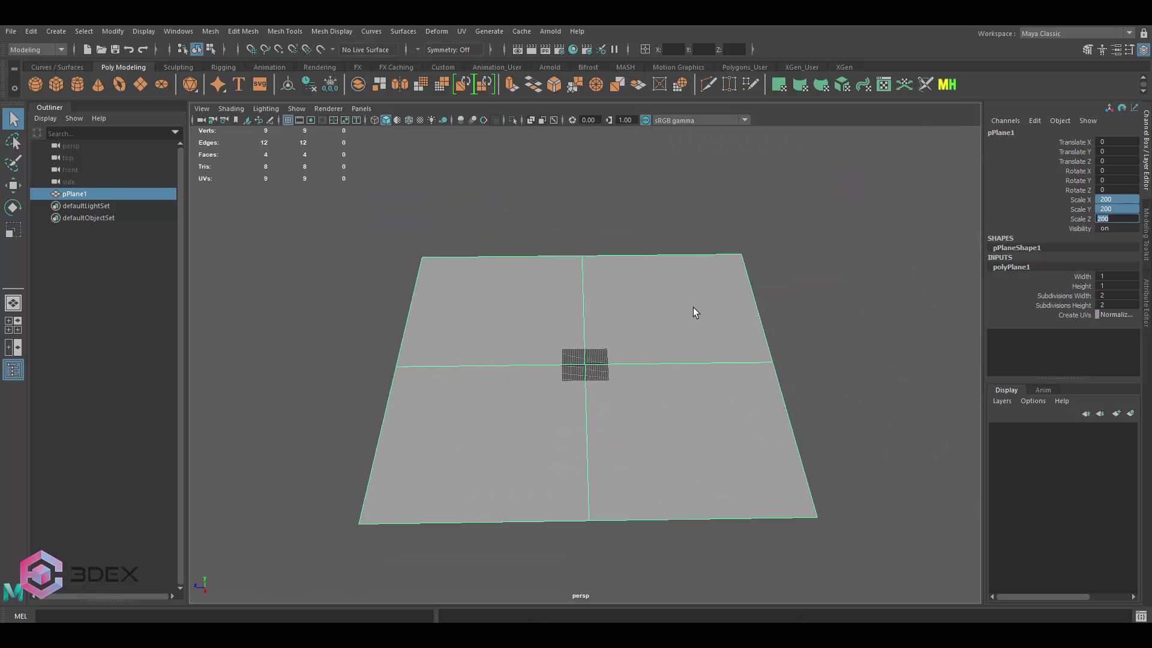
pyautogui.scroll(3, 686, 327)
pyautogui.scroll(-4, 659, 320)
pyautogui.keyDown('alt'); pyautogui.moveTo(686, 329); pyautogui.dragTo(622, 288); pyautogui.keyUp('alt')
pyautogui.press('w')
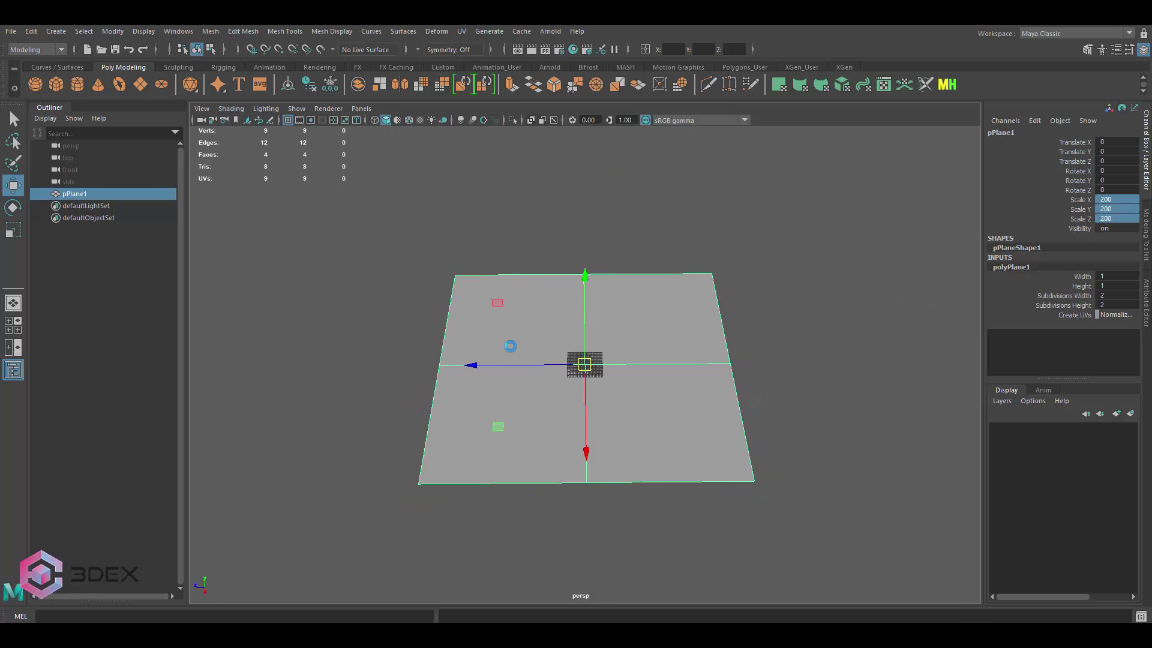
# Duplicate the plane twice to build a row of three tiles
pyautogui.hotkey('ctrl', 'd')
pyautogui.moveTo(478, 362); pyautogui.dragTo(876, 430)
pyautogui.hotkey('ctrl', 'd')
pyautogui.scroll(-2, 617, 360)
pyautogui.press('a')
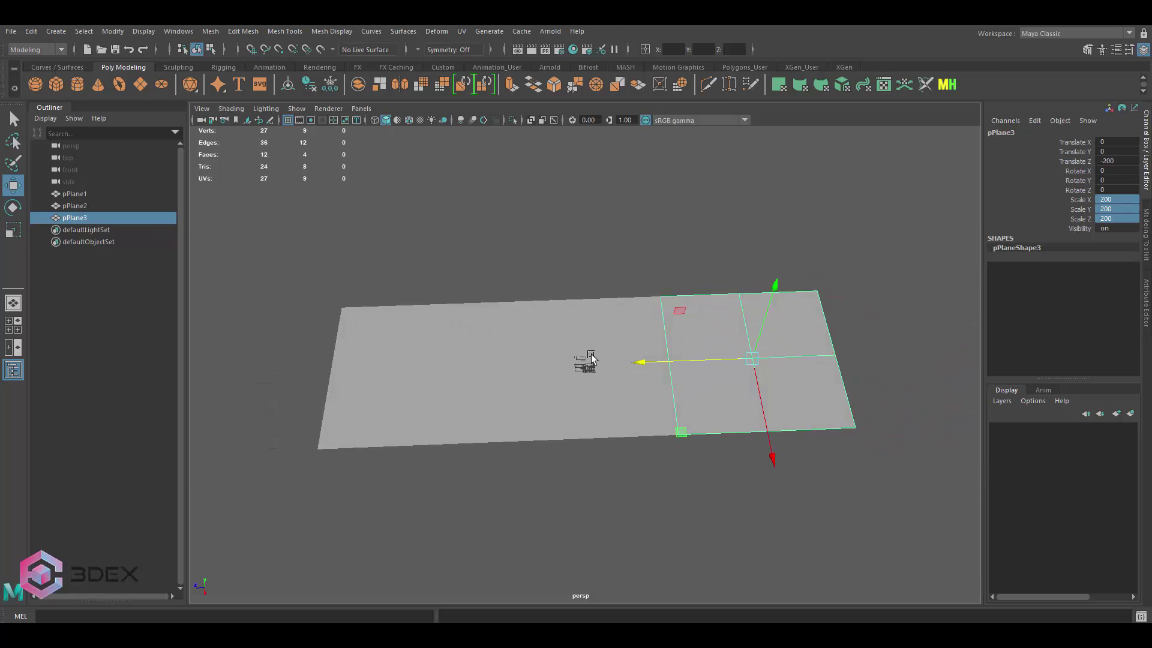
pyautogui.keyDown('shift'); pyautogui.click(458, 334); pyautogui.keyUp('shift')
pyautogui.keyDown('shift'); pyautogui.click(580, 334); pyautogui.keyUp('shift')
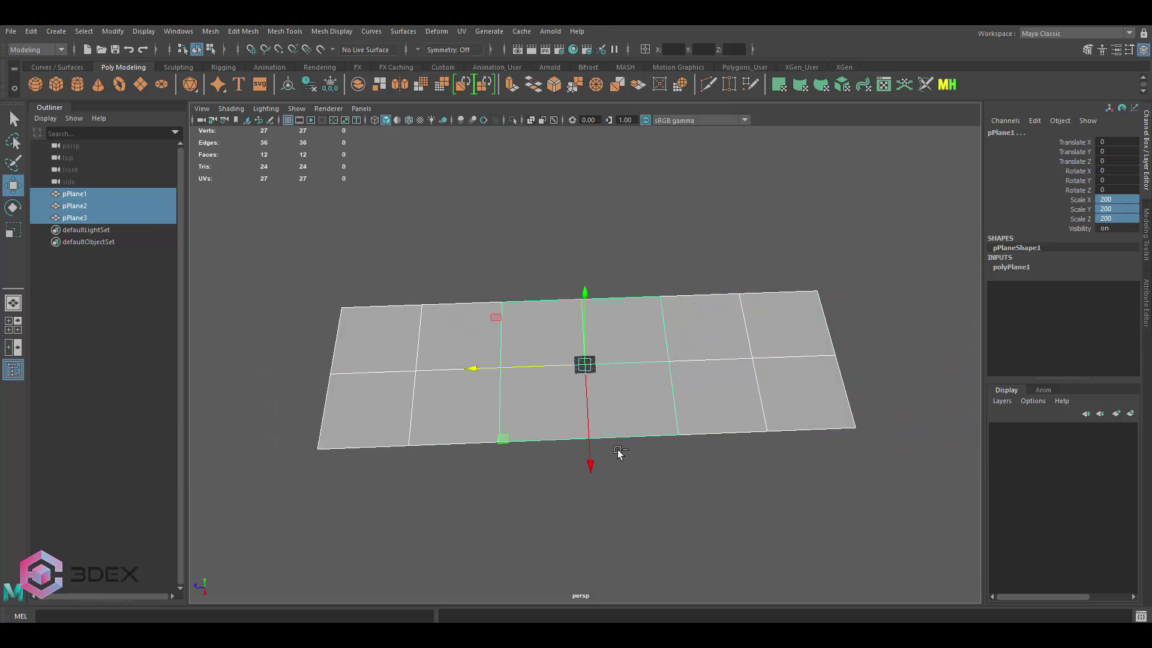
# Duplicate the row of three and place the copy beside the original row
pyautogui.hotkey('ctrl', 'd')
pyautogui.moveTo(590, 459); pyautogui.dragTo(593, 240)
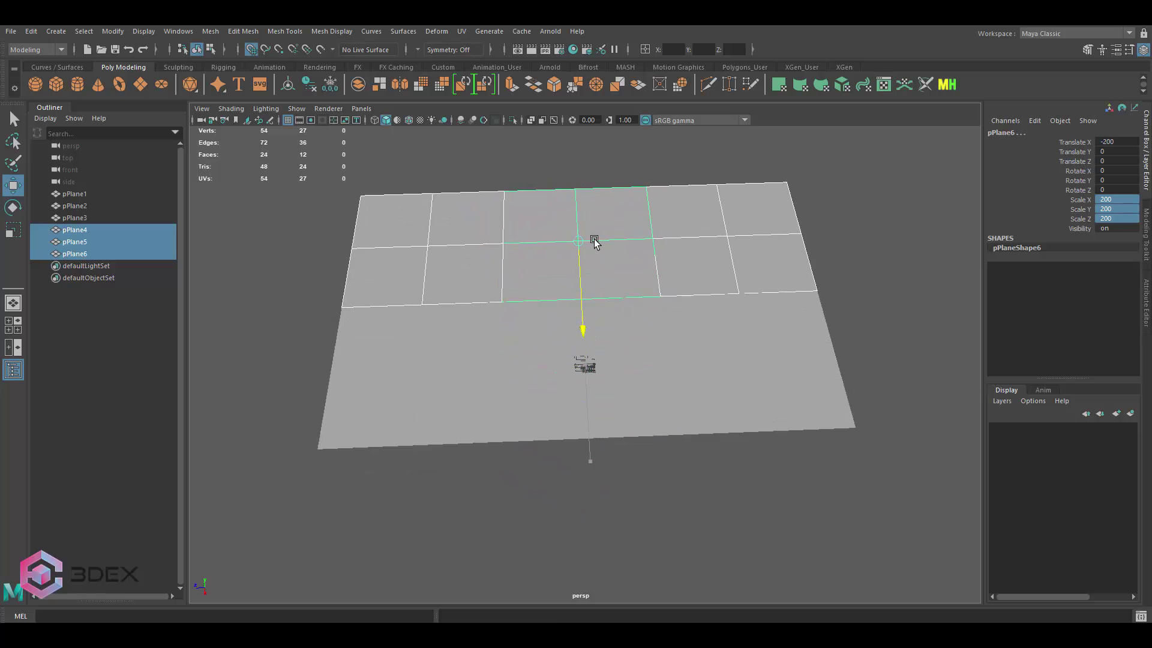
pyautogui.keyDown('shift'); pyautogui.click(688, 311); pyautogui.keyUp('shift')
pyautogui.click(444, 318)
pyautogui.keyDown('shift'); pyautogui.click(558, 336); pyautogui.keyUp('shift')
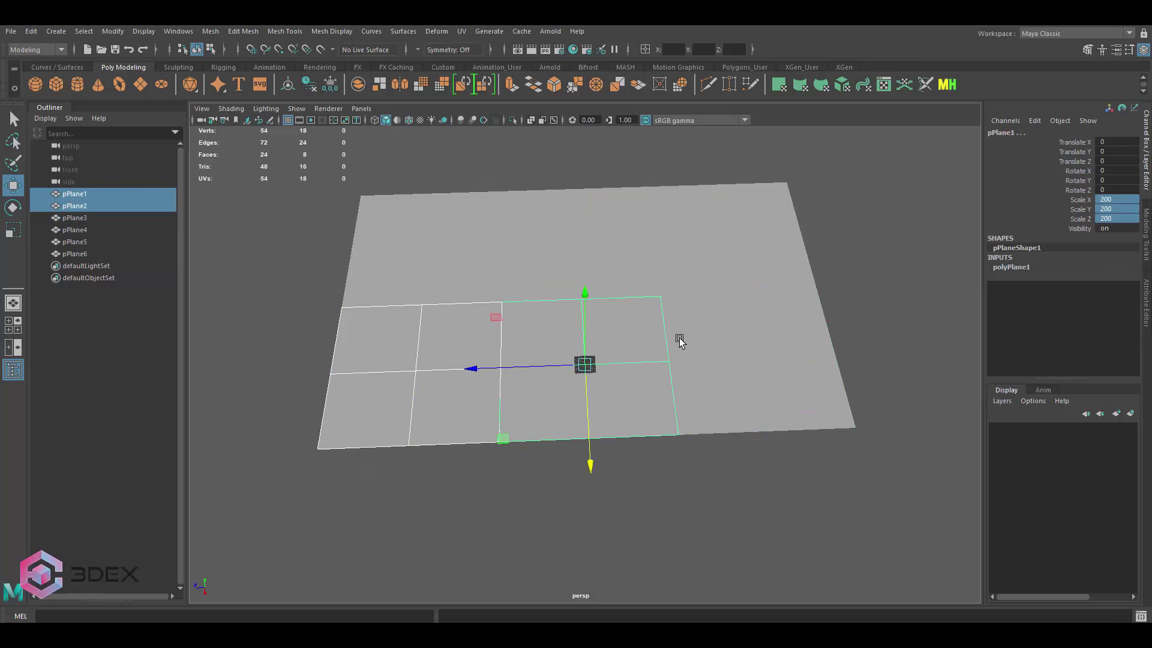
pyautogui.keyDown('shift'); pyautogui.click(679, 345); pyautogui.keyUp('shift')
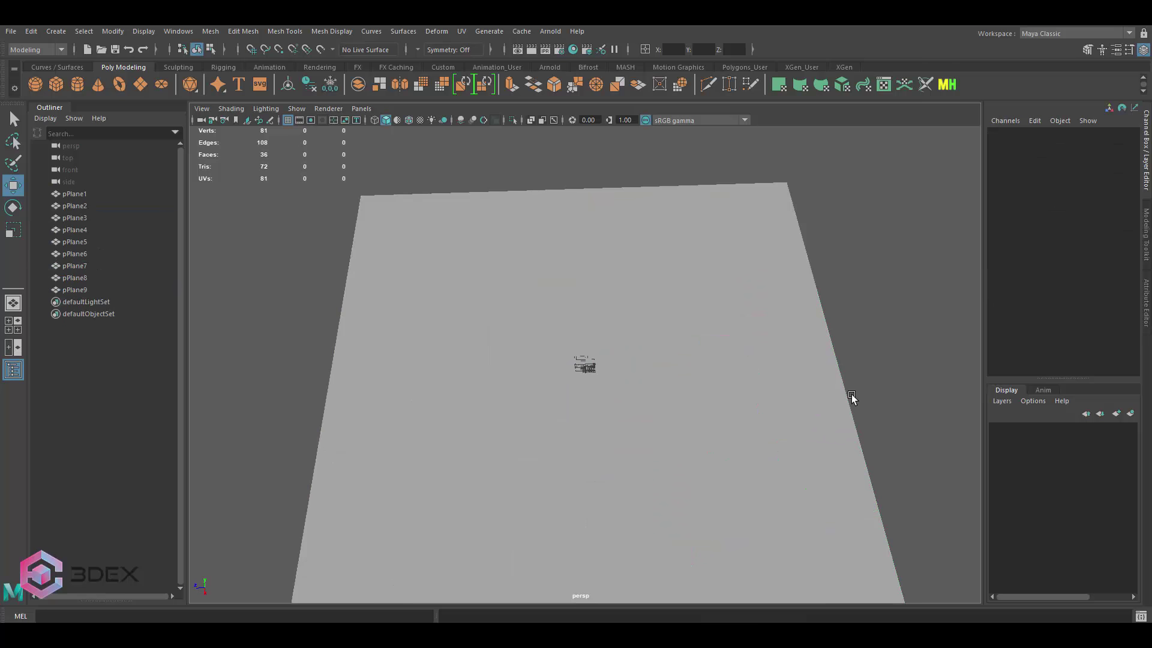
# Place the third row and slide the pPlane7–9 column over to close the gap
pyautogui.keyDown('alt'); pyautogui.moveTo(852, 396); pyautogui.dragTo(741, 345); pyautogui.keyUp('alt')
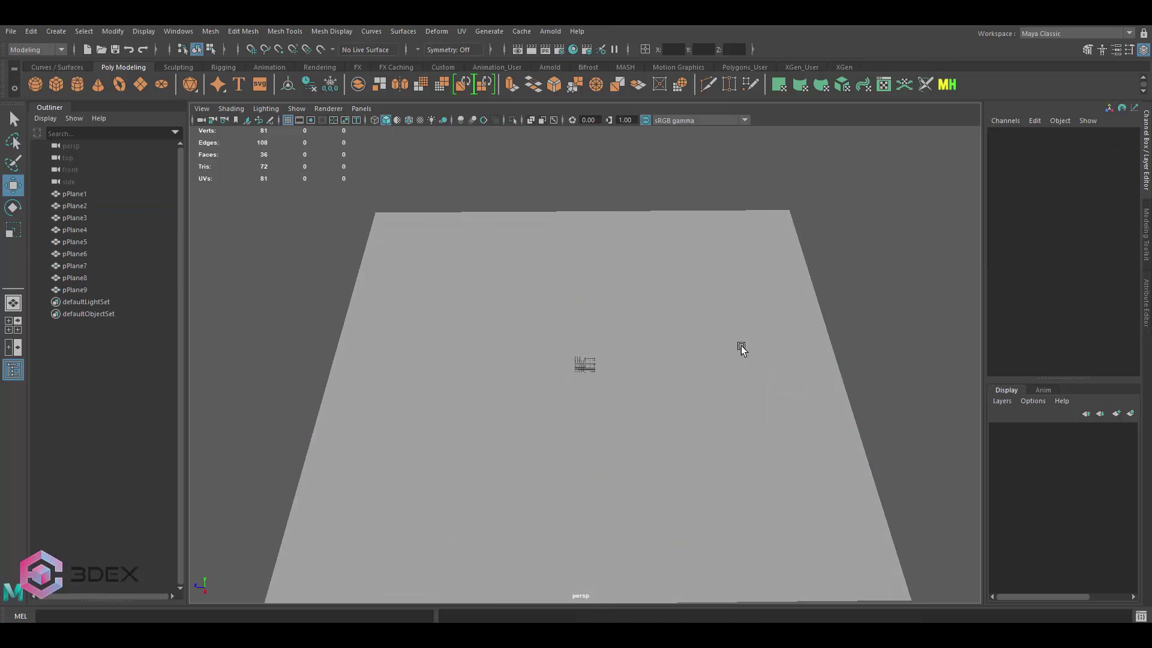
pyautogui.click(587, 318)
pyautogui.scroll(-3, 714, 295)
pyautogui.keyDown('shift'); pyautogui.moveTo(404, 236); pyautogui.dragTo(864, 593); pyautogui.keyUp('shift')
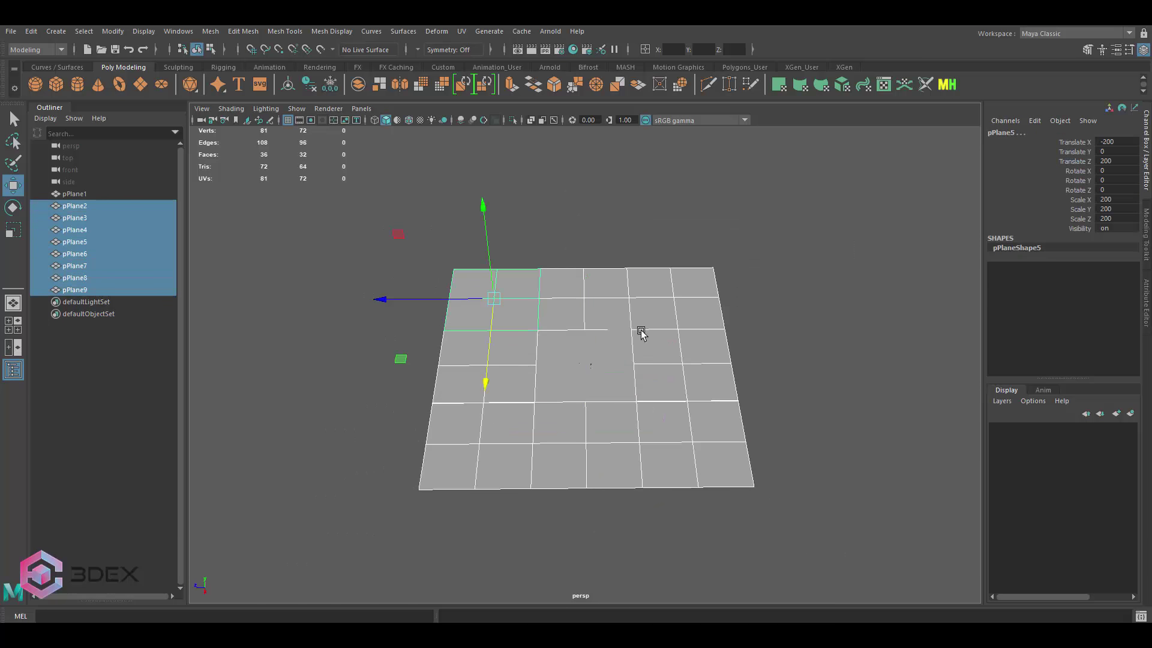
pyautogui.keyDown('alt'); pyautogui.moveTo(496, 339); pyautogui.dragTo(552, 406, button='right'); pyautogui.keyUp('alt')
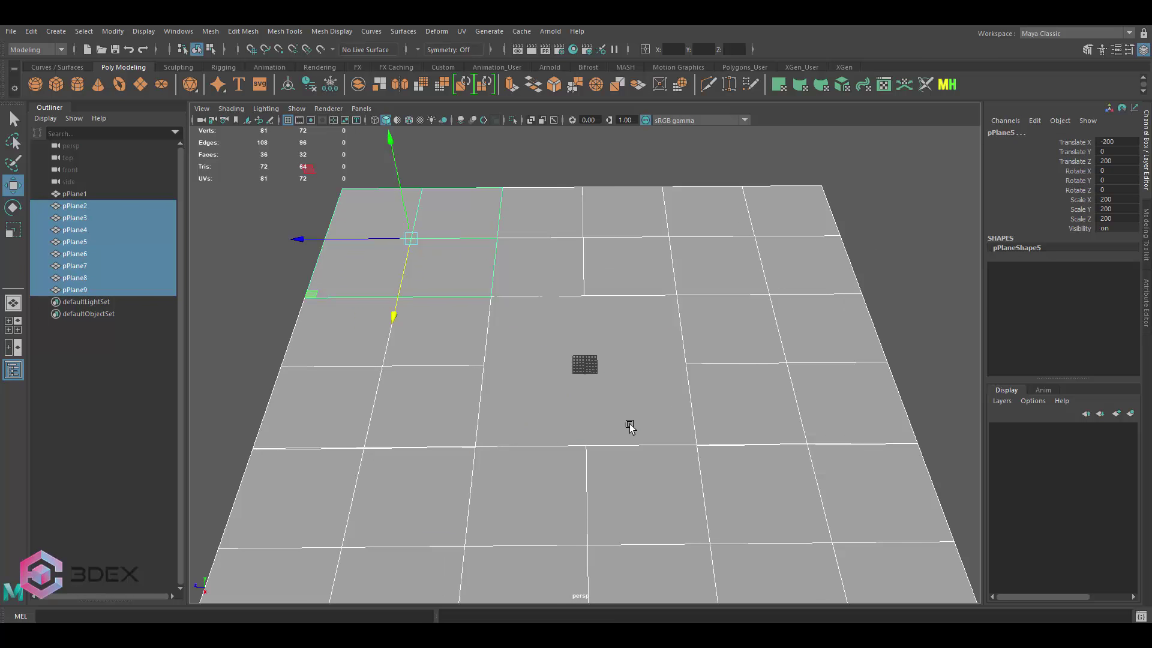
pyautogui.keyDown('alt'); pyautogui.moveTo(628, 424); pyautogui.dragTo(514, 329); pyautogui.keyUp('alt')
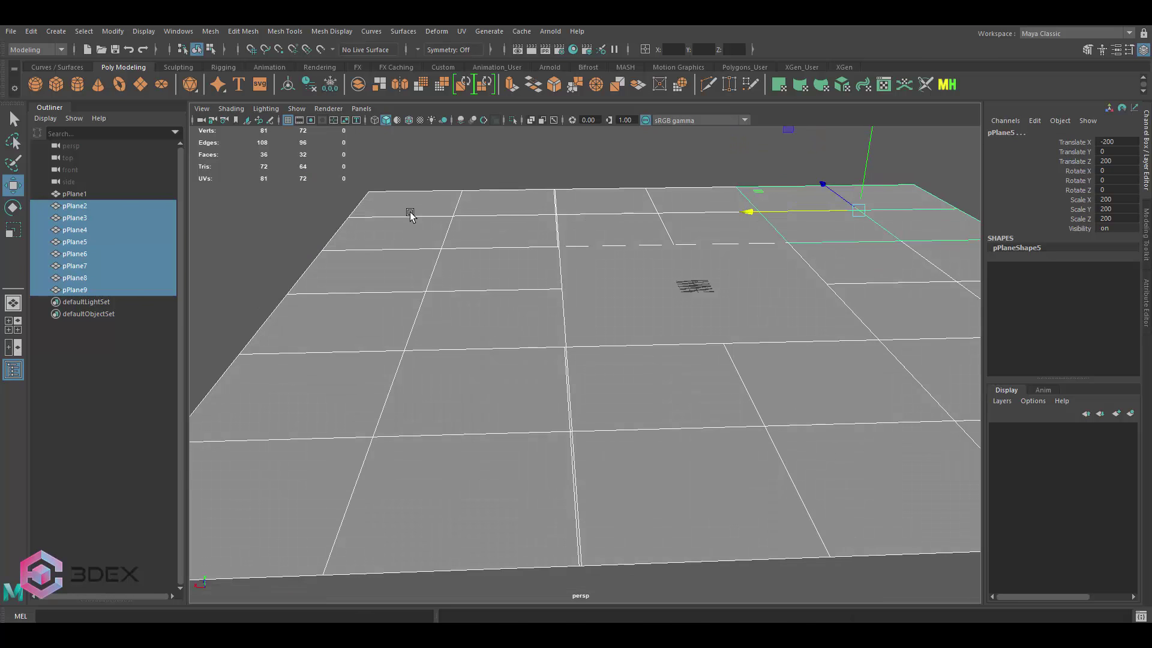
pyautogui.moveTo(410, 211); pyautogui.dragTo(503, 435)
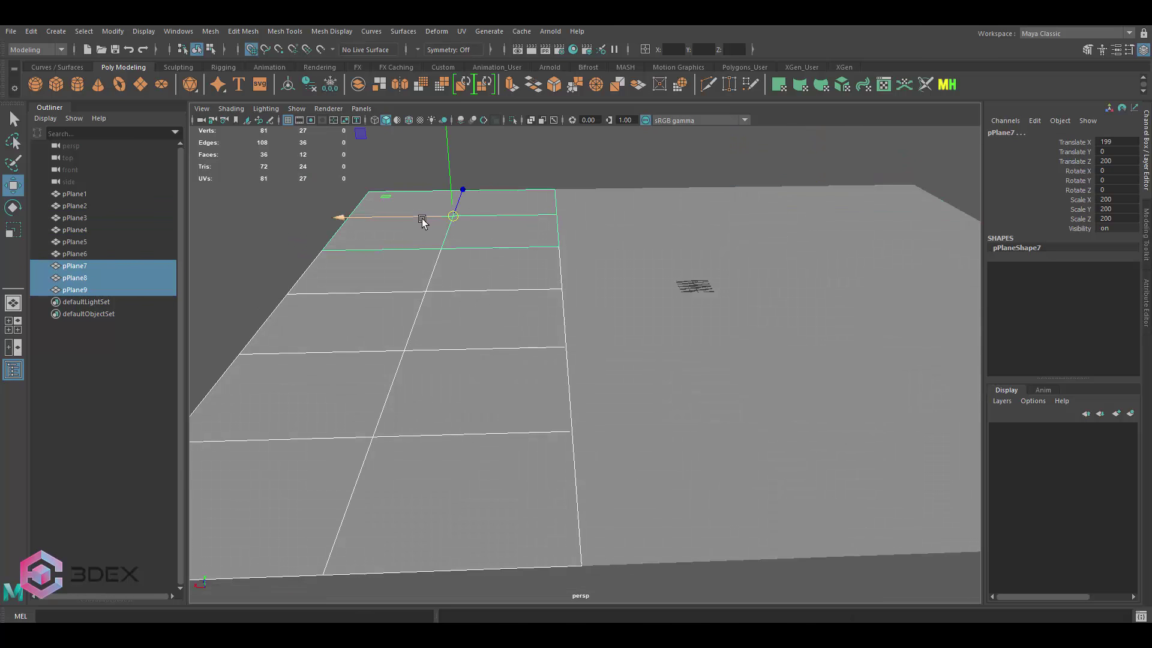
pyautogui.moveTo(424, 216); pyautogui.dragTo(452, 218)
# Select the eight outer tiles and show their UVs in the UV Editor
pyautogui.keyDown('shift'); pyautogui.click(593, 440); pyautogui.keyUp('shift')
pyautogui.keyDown('alt'); pyautogui.moveTo(593, 440); pyautogui.dragTo(572, 308); pyautogui.keyUp('alt')
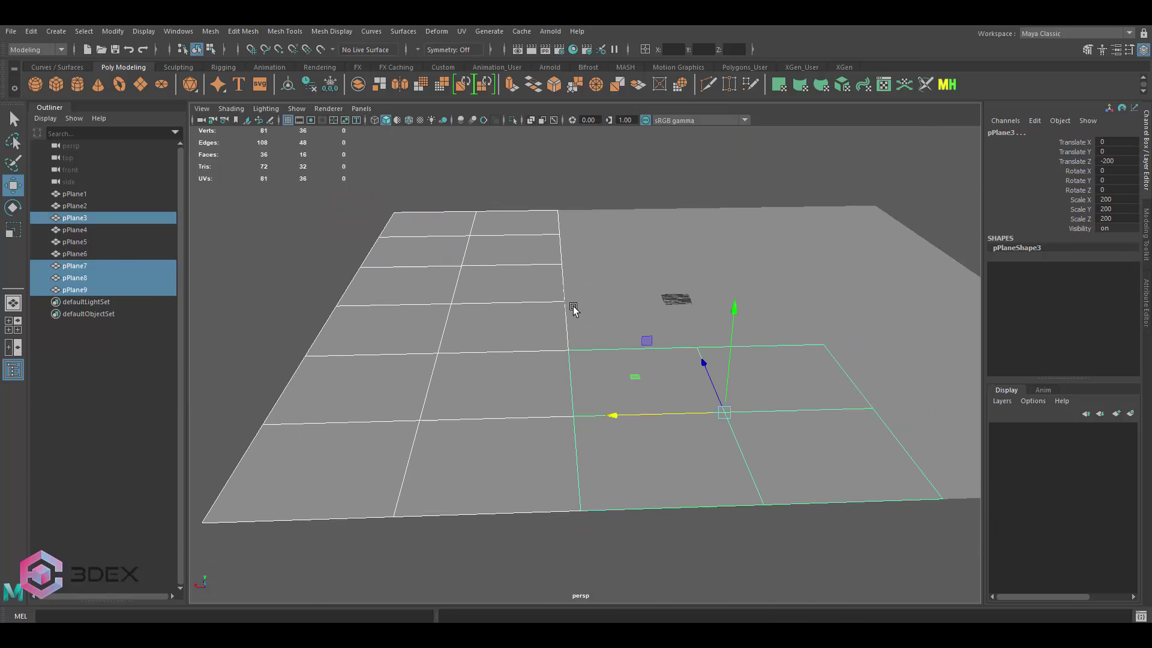
pyautogui.keyDown('alt'); pyautogui.moveTo(573, 309); pyautogui.dragTo(514, 269, button='right'); pyautogui.keyUp('alt')
pyautogui.click(621, 310)
pyautogui.keyDown('shift'); pyautogui.moveTo(397, 195); pyautogui.dragTo(884, 543); pyautogui.keyUp('shift')
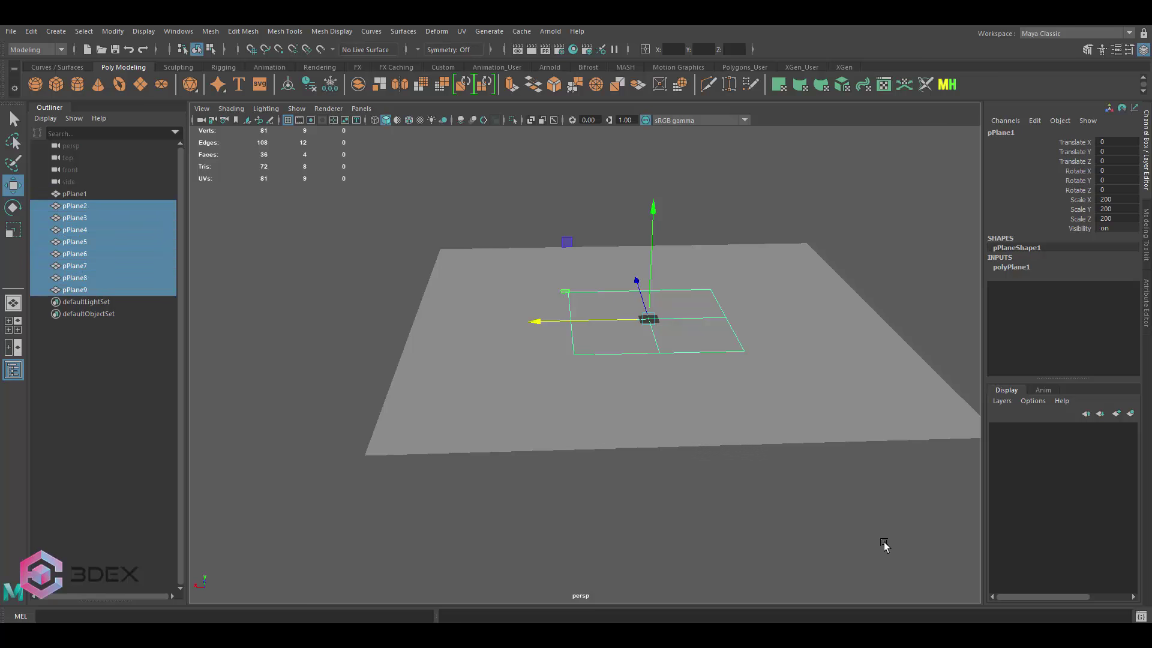
pyautogui.click(886, 86)
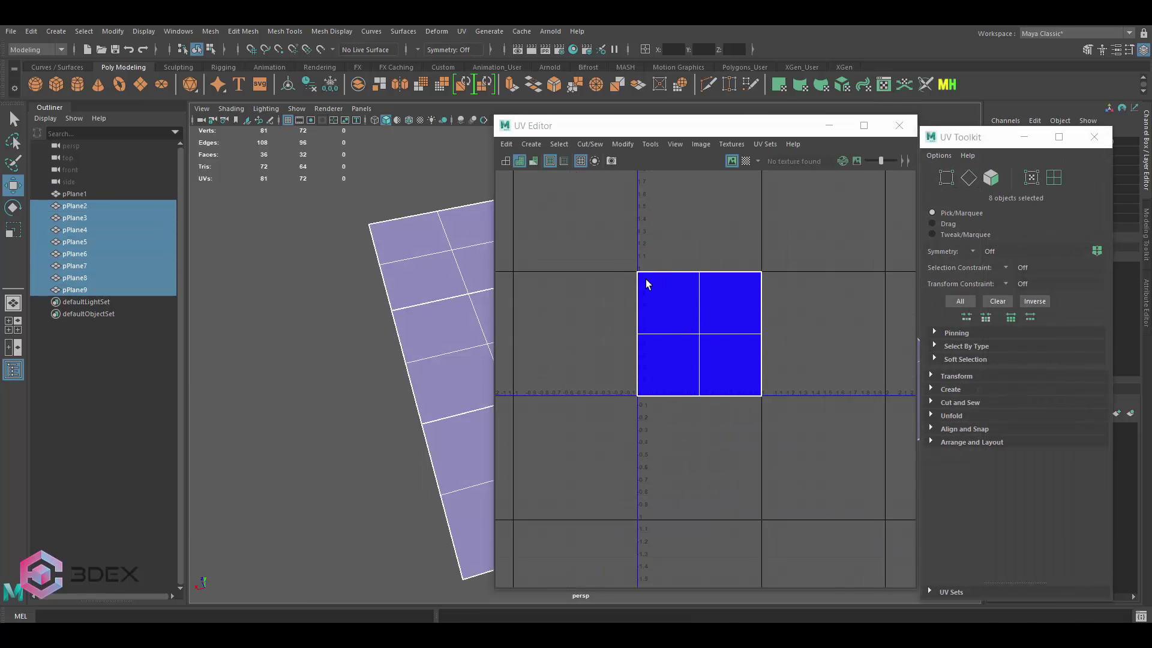
# Move the outer tiles' UVs 1 unit right in U, then close the UV windows
pyautogui.moveTo(646, 285)
pyautogui.mouseDown(button='right')
pyautogui.moveTo(645, 309)
pyautogui.moveTo(643, 282)
pyautogui.mouseUp(button='right')
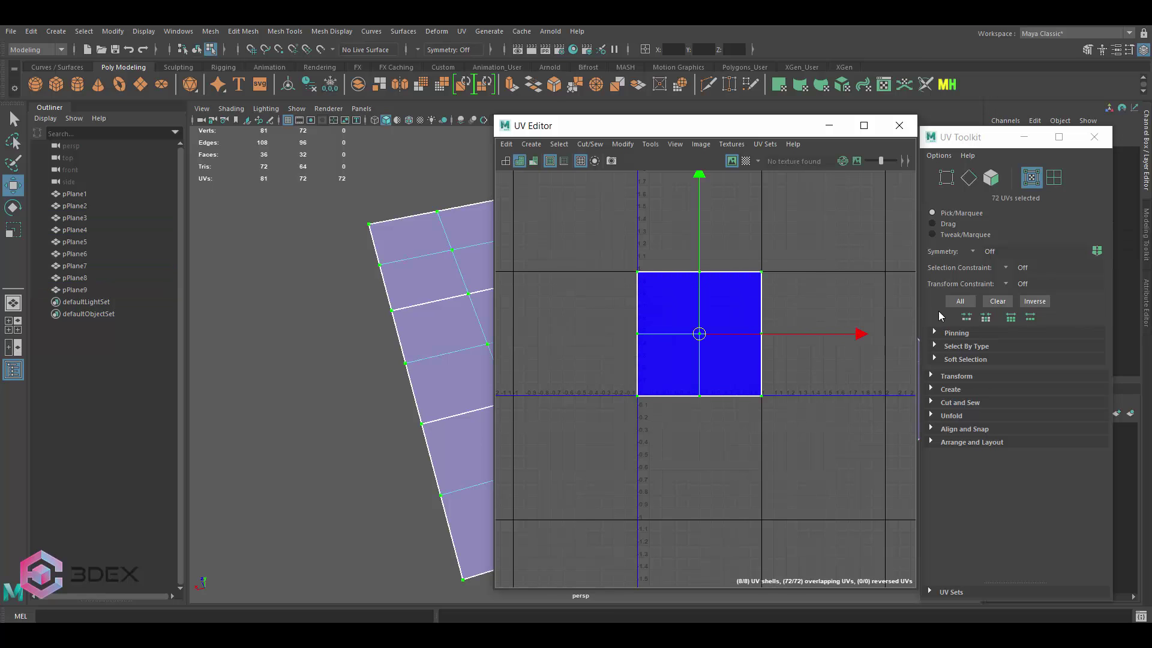
pyautogui.click(951, 376)
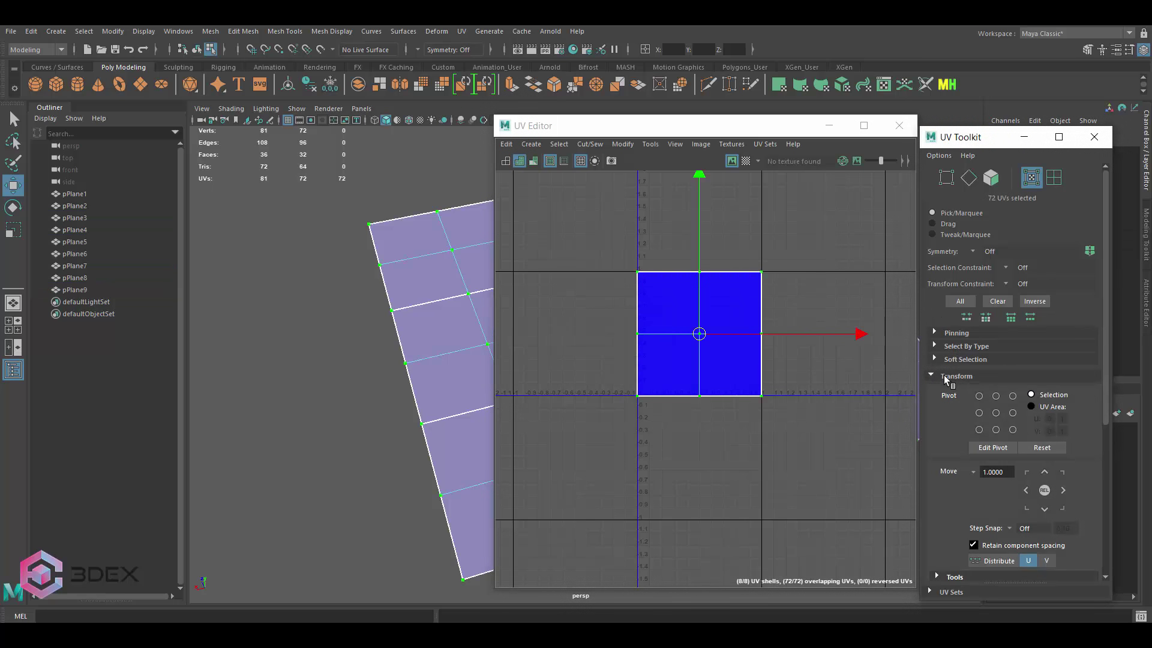
pyautogui.click(1062, 490)
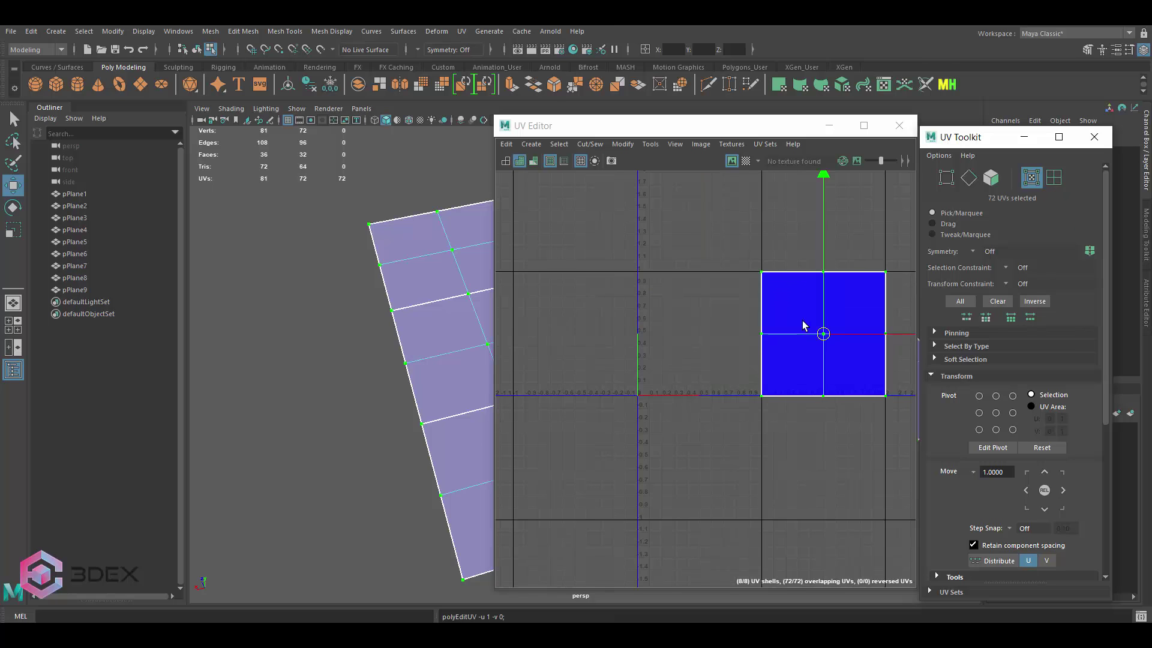
pyautogui.click(1107, 143)
pyautogui.click(899, 125)
# Select all nine tiles and combine them into one mesh, pPlane10
pyautogui.keyDown('alt'); pyautogui.moveTo(721, 272); pyautogui.dragTo(782, 284); pyautogui.keyUp('alt')
pyautogui.press('q')
pyautogui.moveTo(741, 267); pyautogui.dragTo(768, 252, button='right')
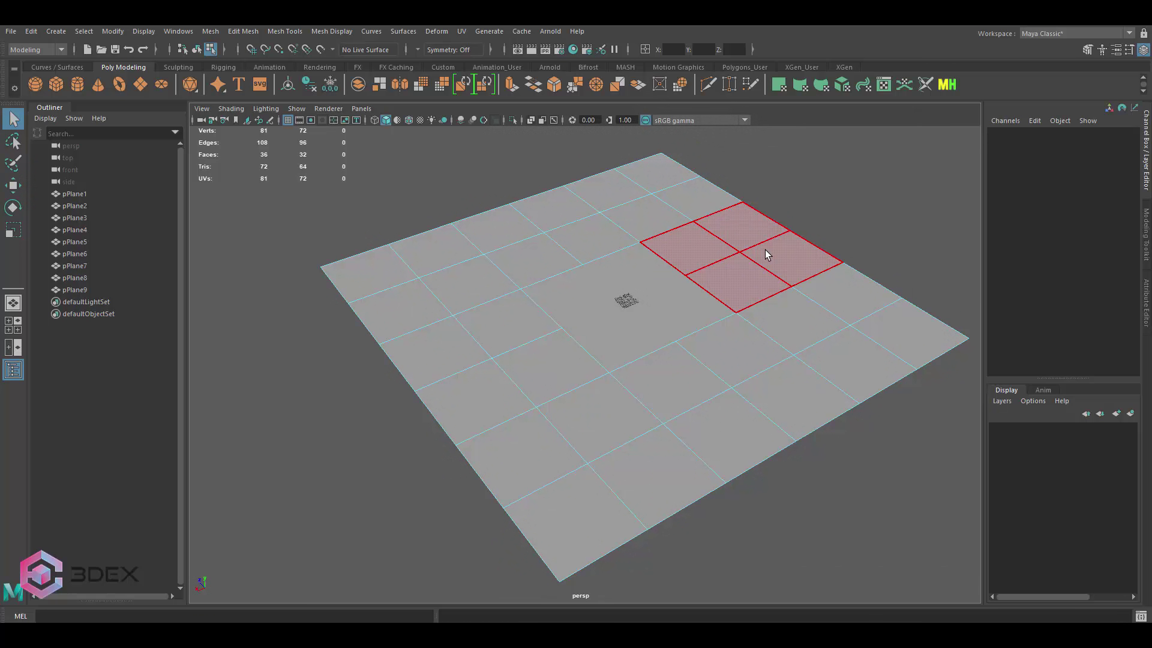
pyautogui.click(766, 248)
pyautogui.keyDown('alt'); pyautogui.moveTo(637, 243); pyautogui.dragTo(528, 230, button='right'); pyautogui.keyUp('alt')
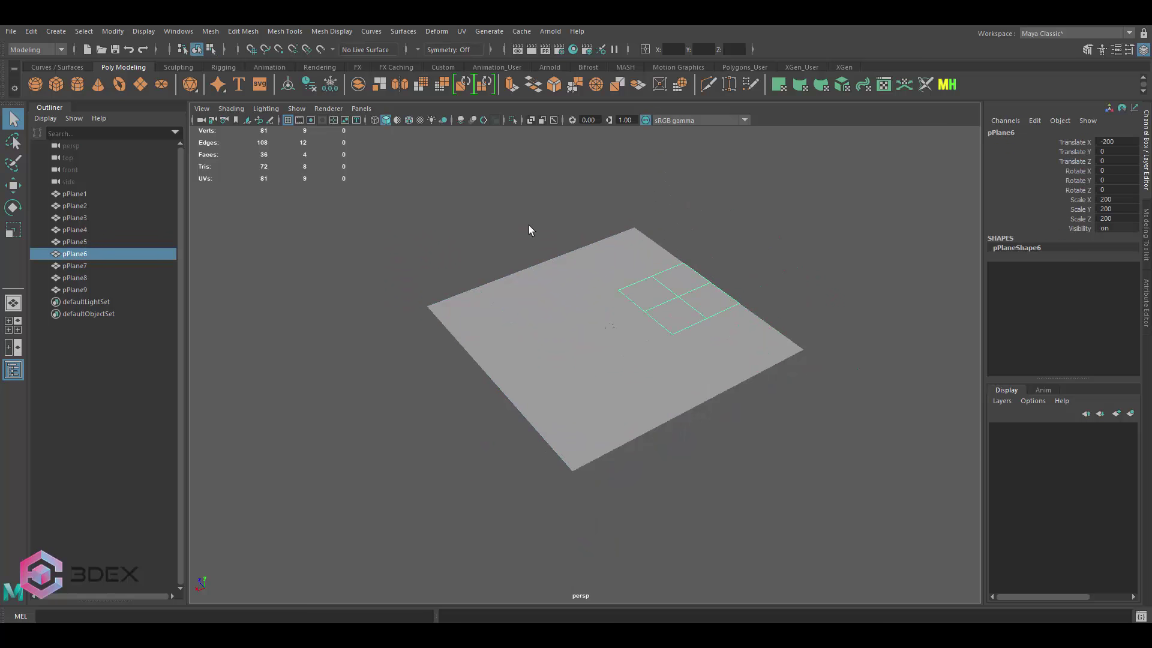
pyautogui.click(514, 228)
pyautogui.moveTo(575, 293); pyautogui.dragTo(757, 444)
pyautogui.keyDown('alt'); pyautogui.moveTo(708, 321); pyautogui.dragTo(800, 349); pyautogui.keyUp('alt')
pyautogui.keyDown('alt'); pyautogui.moveTo(696, 336); pyautogui.dragTo(773, 344, button='right'); pyautogui.keyUp('alt')
pyautogui.press('space')
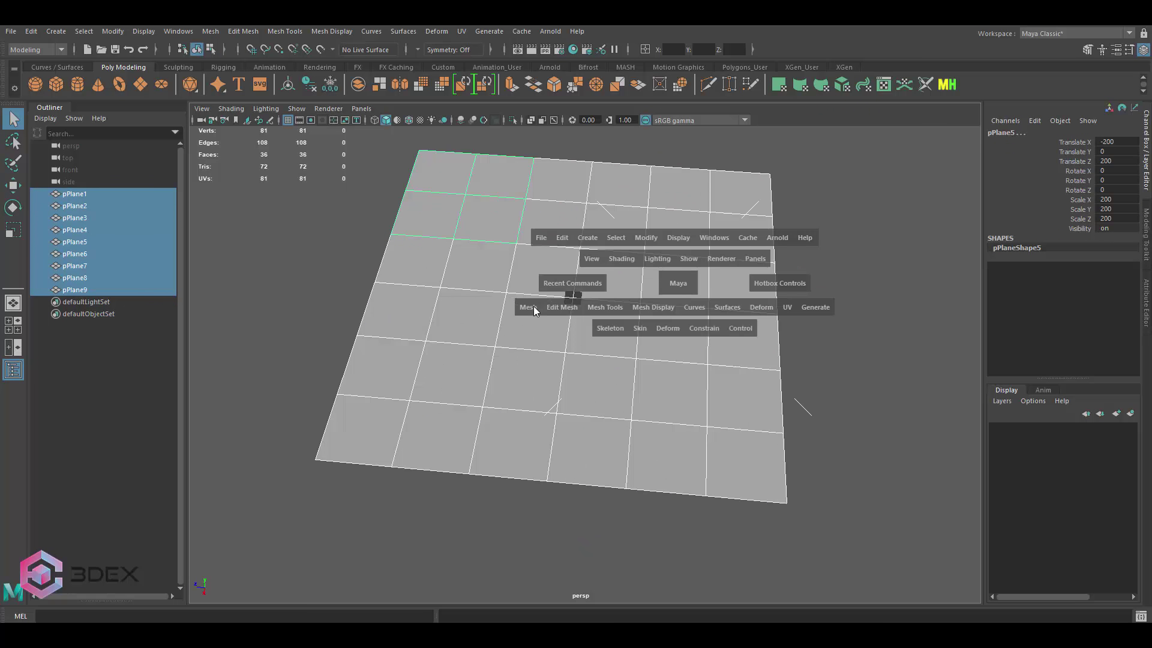
pyautogui.moveTo(533, 306); pyautogui.dragTo(566, 356)
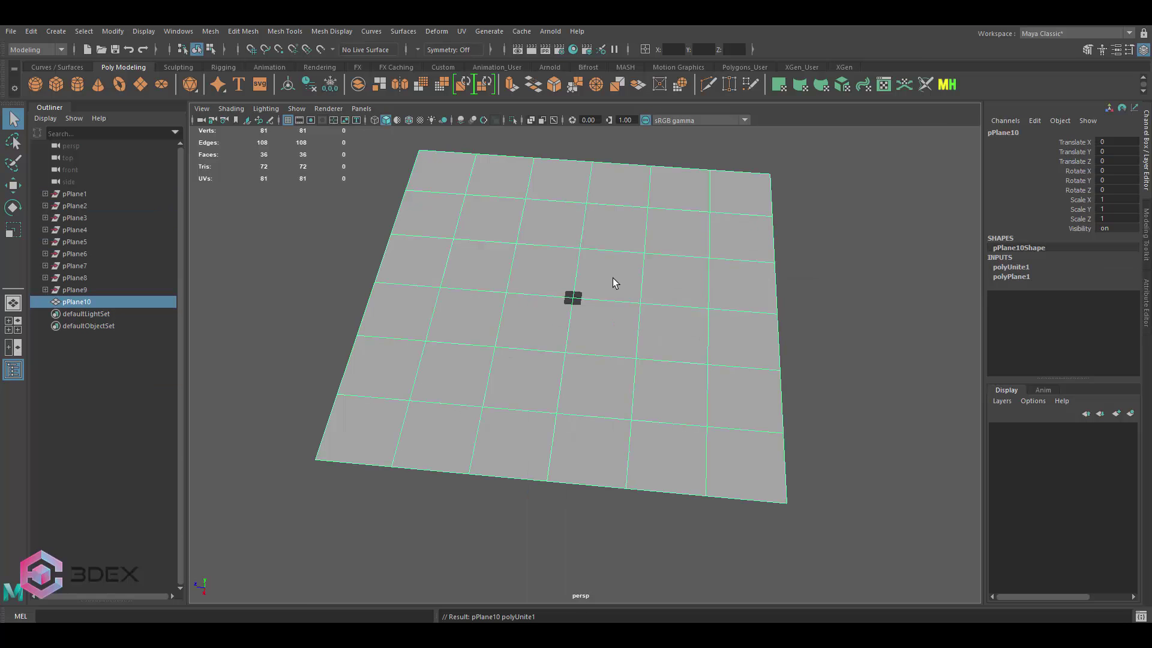
# Select all 81 vertices of pPlane10 and merge the overlapping ones at 0.01
pyautogui.moveTo(612, 280); pyautogui.dragTo(552, 277, button='right')
pyautogui.scroll(-3, 553, 278)
pyautogui.moveTo(399, 181); pyautogui.dragTo(668, 440)
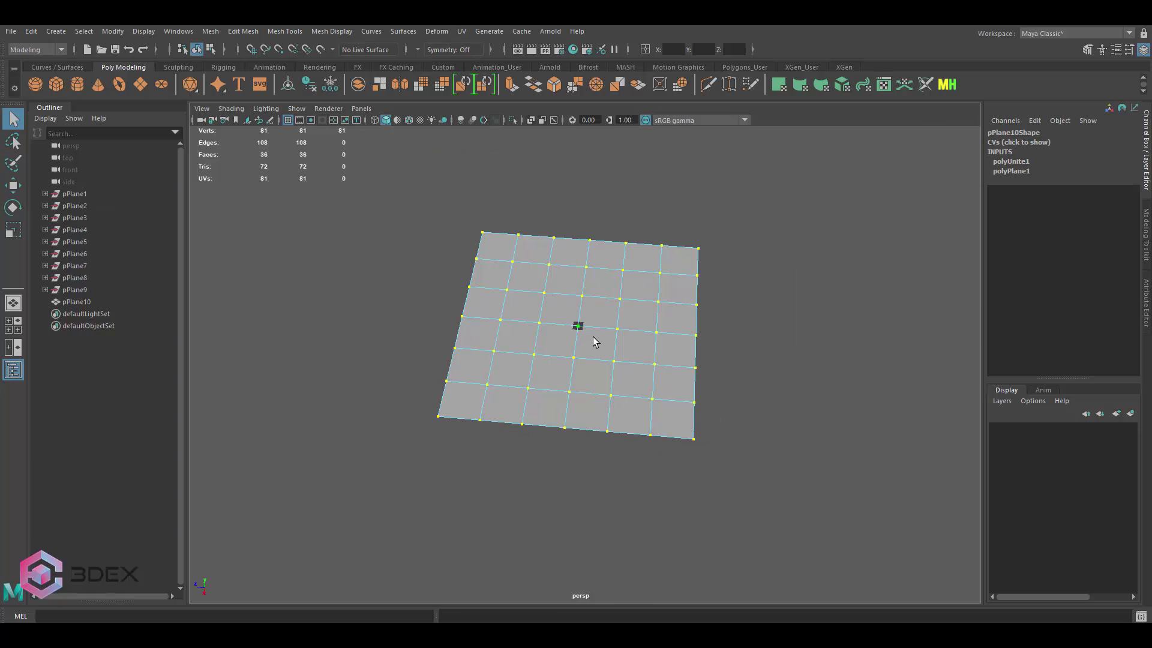
pyautogui.keyDown('shift'); pyautogui.moveTo(579, 326); pyautogui.dragTo(655, 303, button='right'); pyautogui.keyUp('shift')
# Select the outer ring of 20 border faces on all four sides and delete them
pyautogui.click(674, 286)
pyautogui.click(673, 280)
pyautogui.keyDown('shift'); pyautogui.doubleClick(674, 263); pyautogui.keyUp('shift')
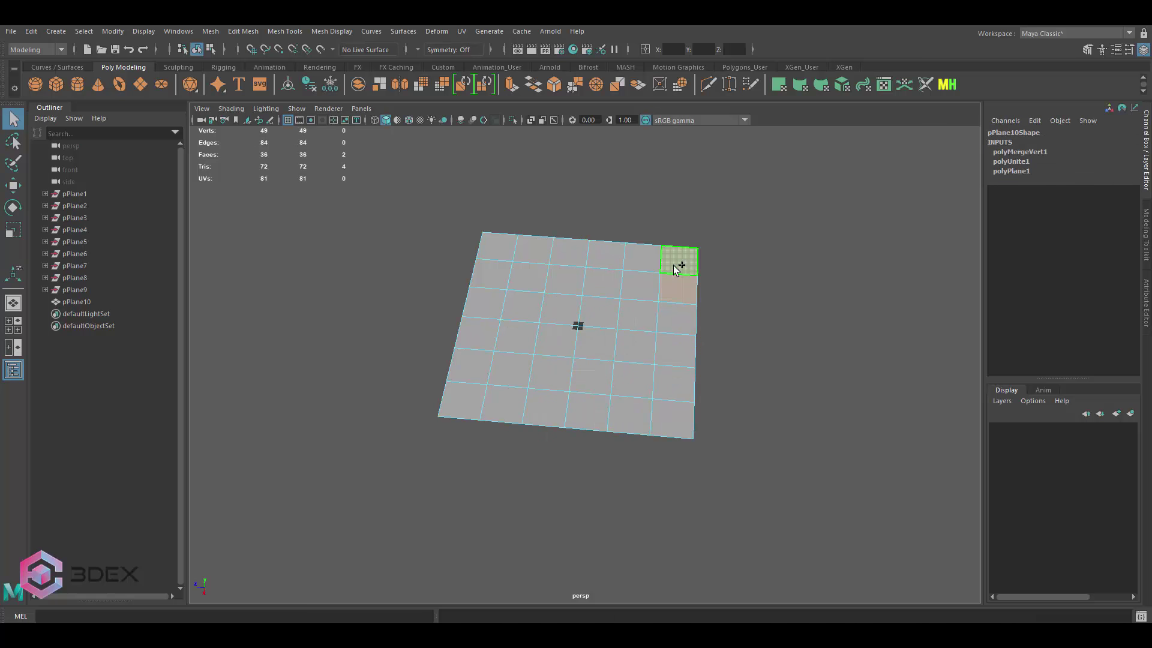
pyautogui.keyDown('shift'); pyautogui.click(651, 258); pyautogui.keyUp('shift')
pyautogui.keyDown('shift'); pyautogui.doubleClick(615, 254); pyautogui.keyUp('shift')
pyautogui.keyDown('shift'); pyautogui.doubleClick(498, 273); pyautogui.keyUp('shift')
pyautogui.keyDown('shift'); pyautogui.doubleClick(531, 401); pyautogui.keyUp('shift')
pyautogui.press('Delete')
# Return to object mode and frame the trimmed 4×4 plane
pyautogui.moveTo(564, 327); pyautogui.dragTo(674, 270, button='right')
pyautogui.press('f')
pyautogui.press('w')
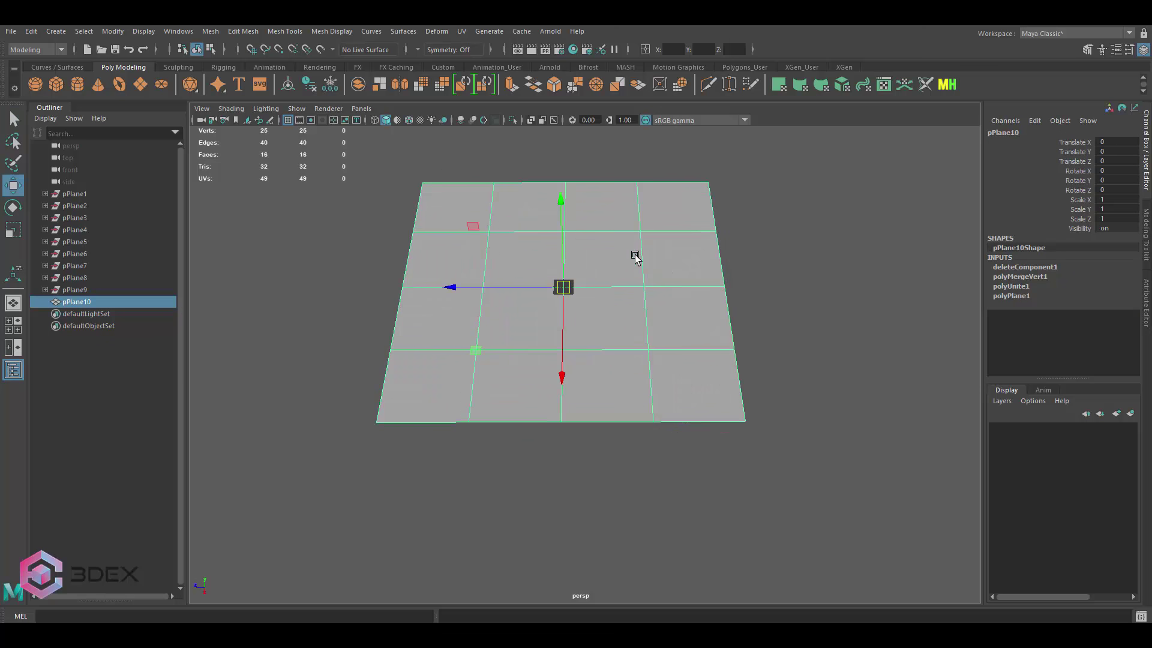
pyautogui.keyDown('alt'); pyautogui.moveTo(635, 252); pyautogui.dragTo(607, 268); pyautogui.keyUp('alt')
pyautogui.press('space')
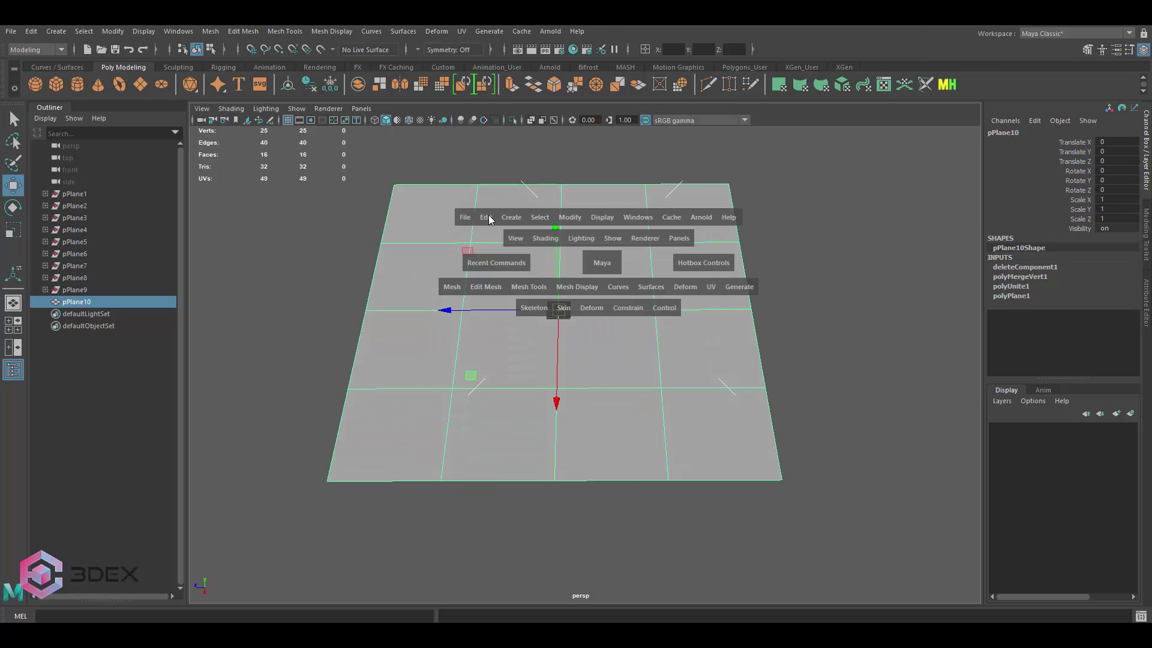
# Delete pPlane10's construction history and rename it PlaneTemplate
pyautogui.moveTo(489, 219); pyautogui.dragTo(722, 360)
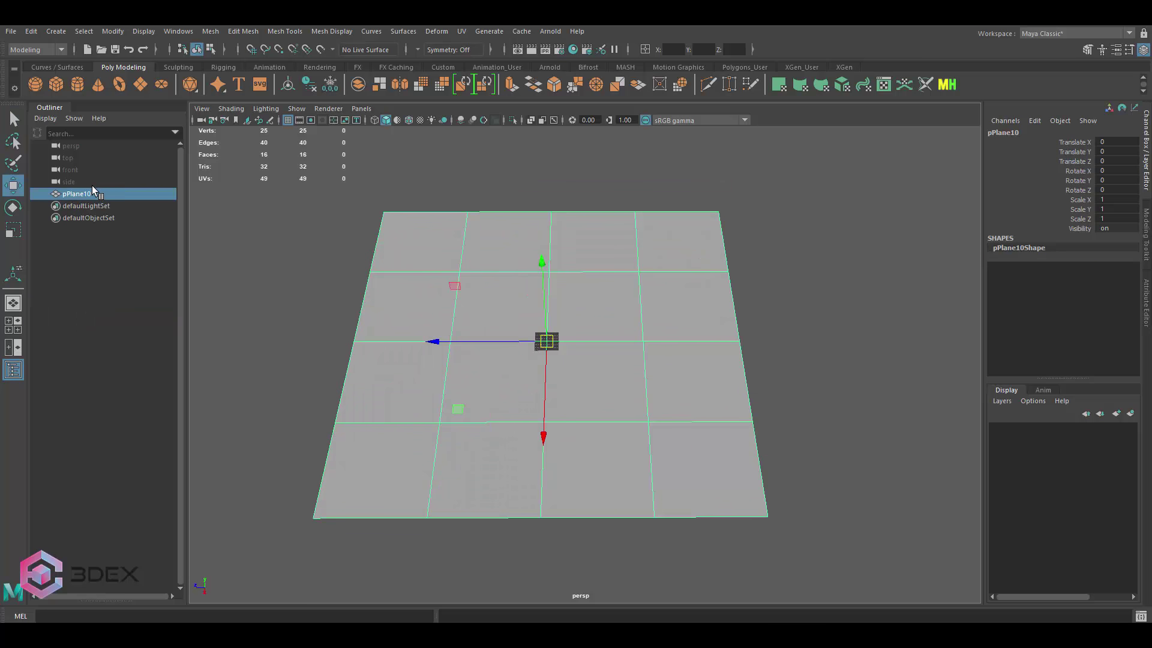
pyautogui.doubleClick(93, 191)
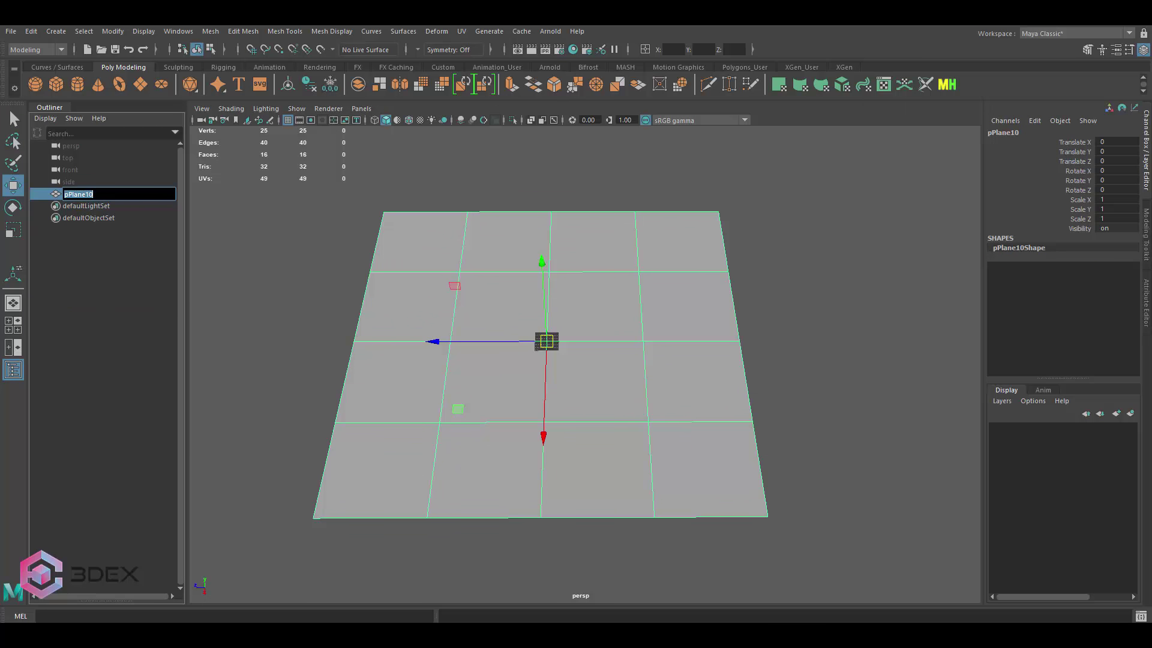
pyautogui.write('Plan')
pyautogui.press('Return')
pyautogui.doubleClick(99, 194)
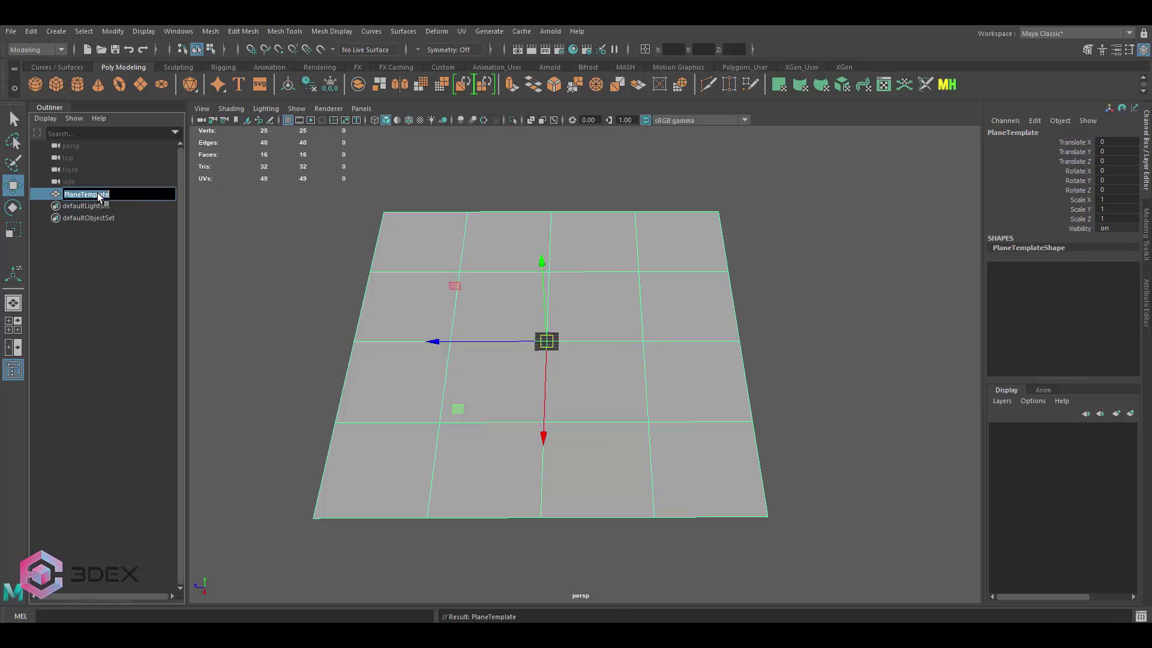
# Export the selected plane as PlaneTemplate.fbx via Export Selection
pyautogui.press('f')
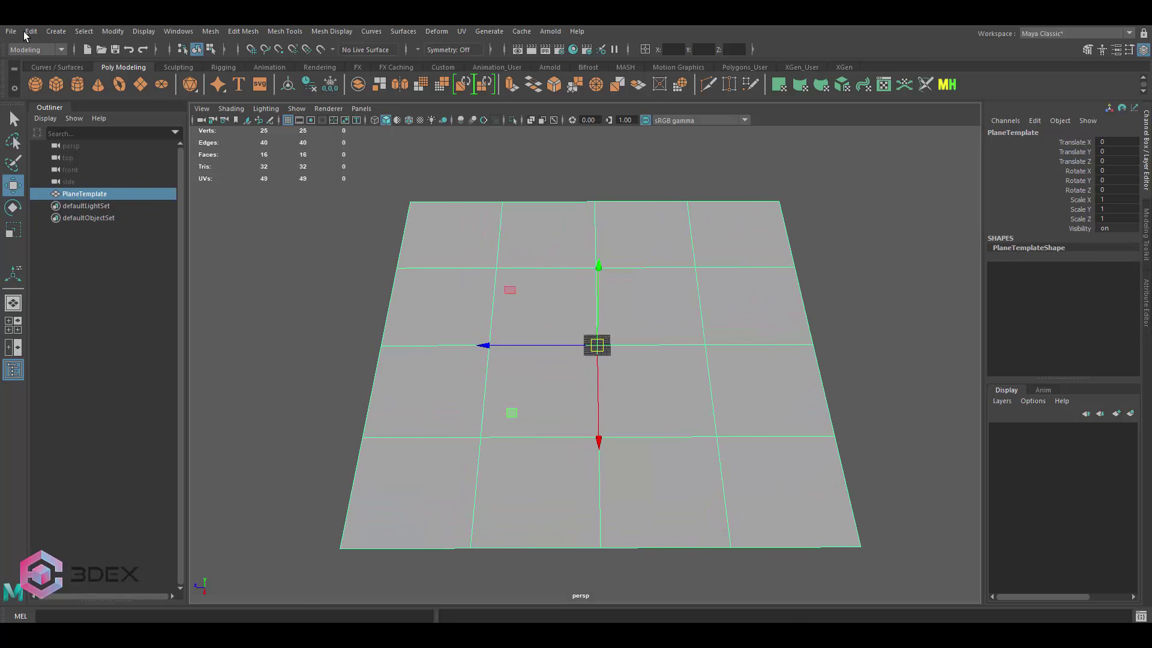
pyautogui.click(8, 32)
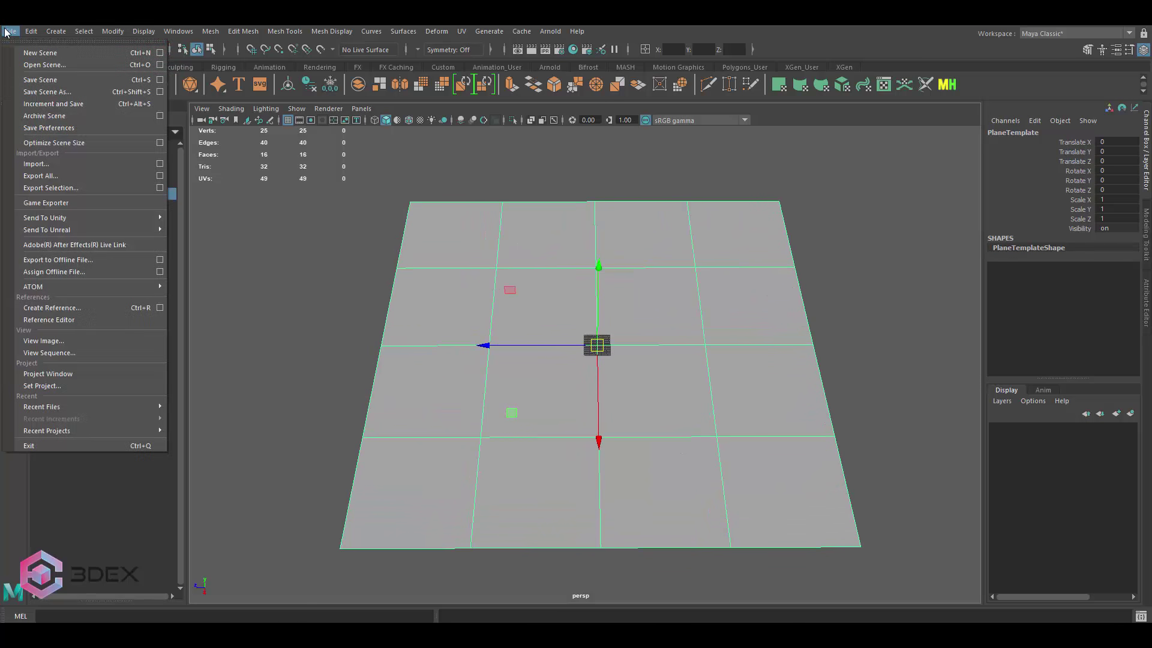
pyautogui.click(61, 188)
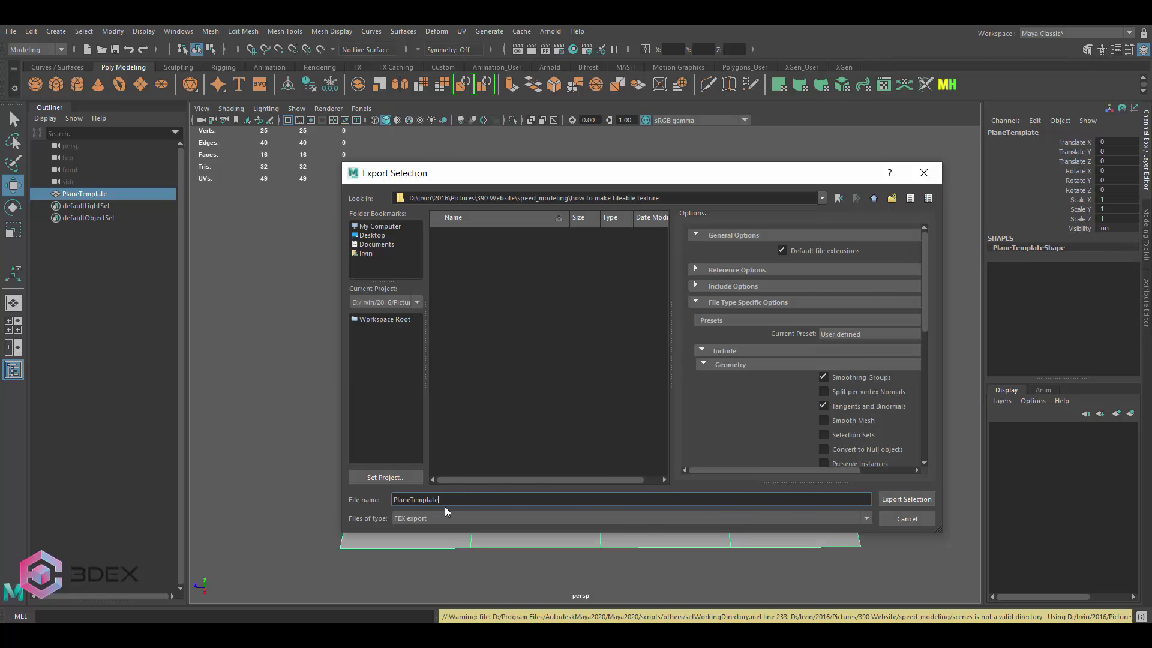
pyautogui.scroll(-2, 871, 324)
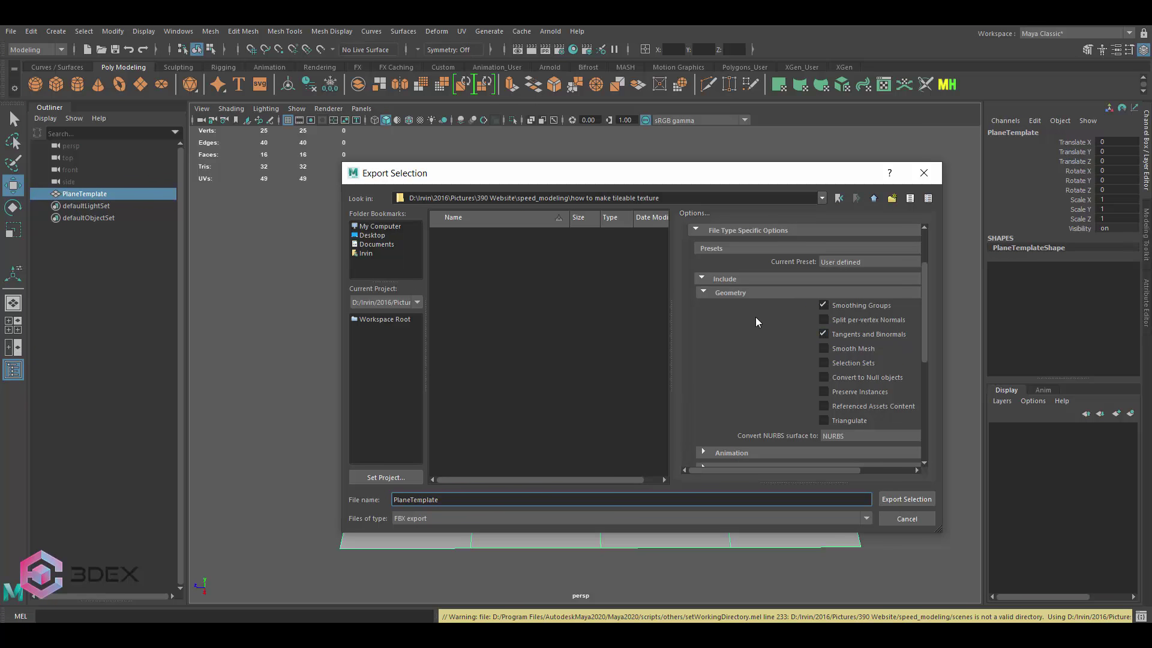
pyautogui.click(906, 499)
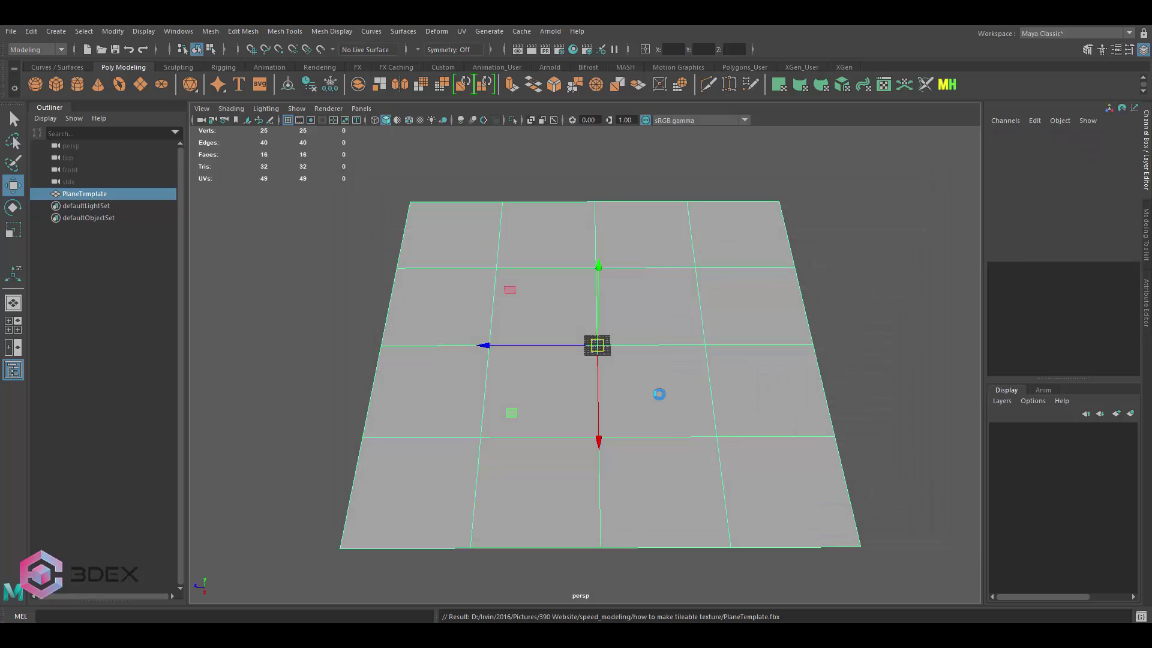
pyautogui.click(901, 264)
# Close LightBox and import PlaneTemplate.fbx through the FBX ExportImport plugin
pyautogui.keyDown('alt'); pyautogui.moveTo(742, 285); pyautogui.dragTo(685, 288, button='middle'); pyautogui.keyUp('alt')
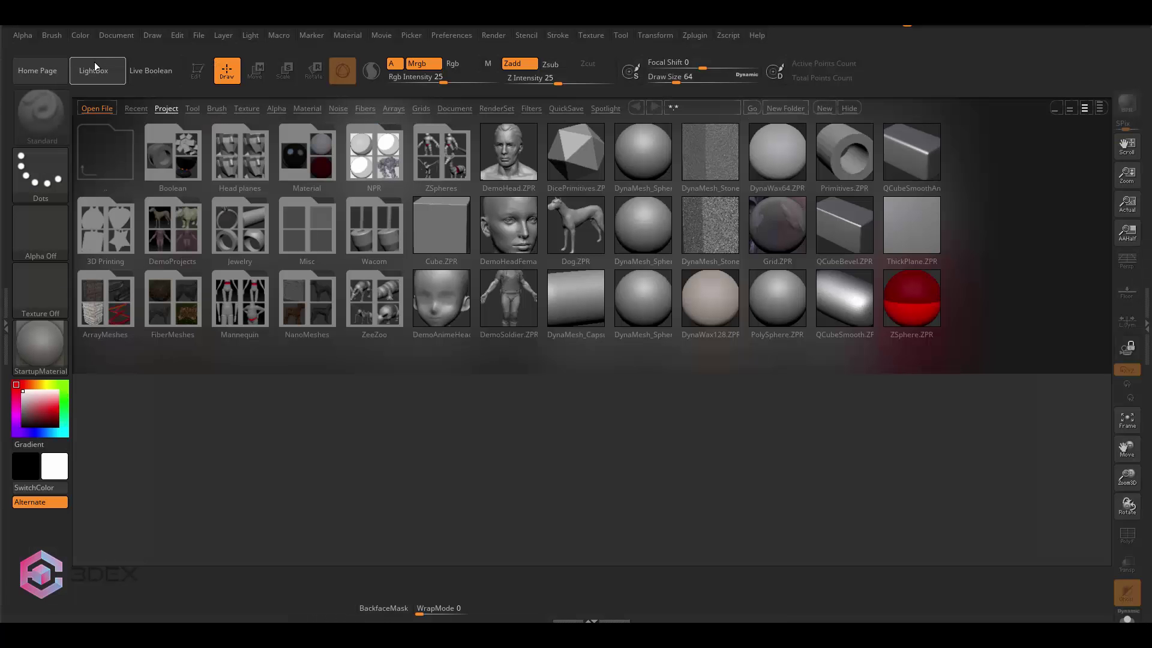
pyautogui.click(96, 69)
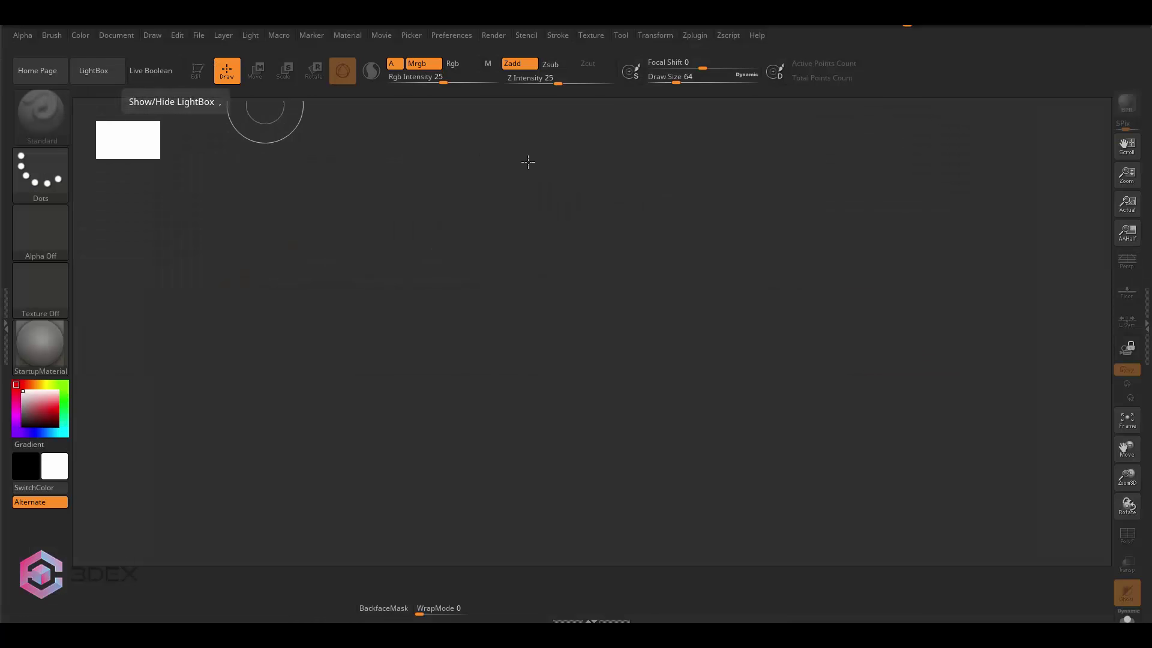
pyautogui.click(695, 36)
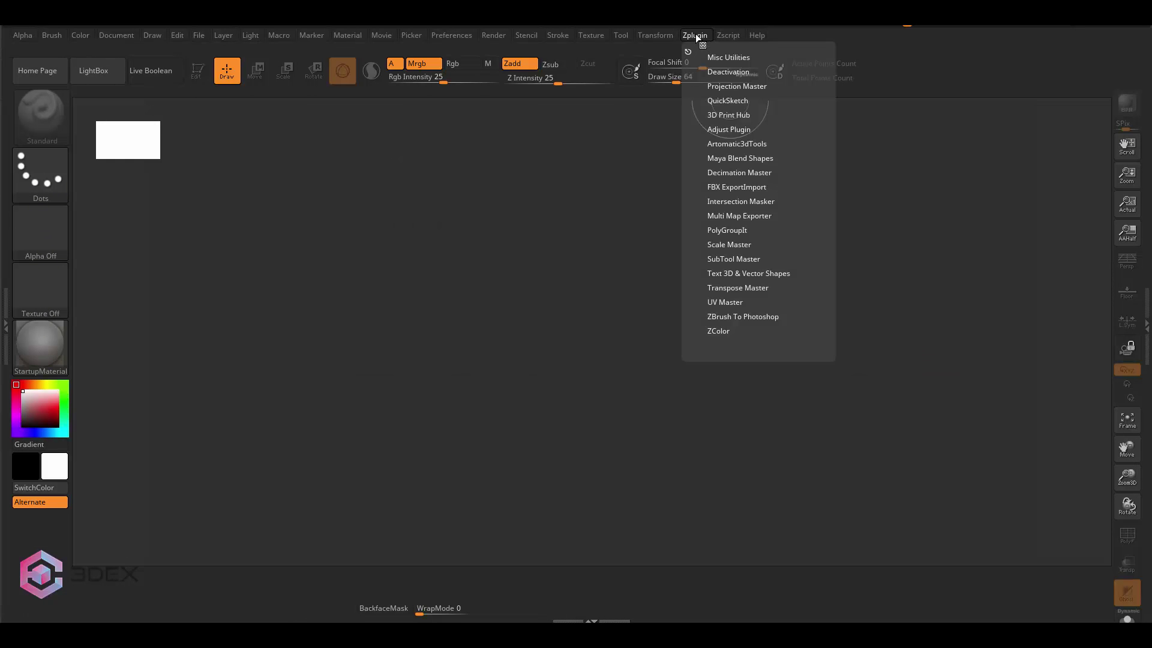
pyautogui.click(725, 185)
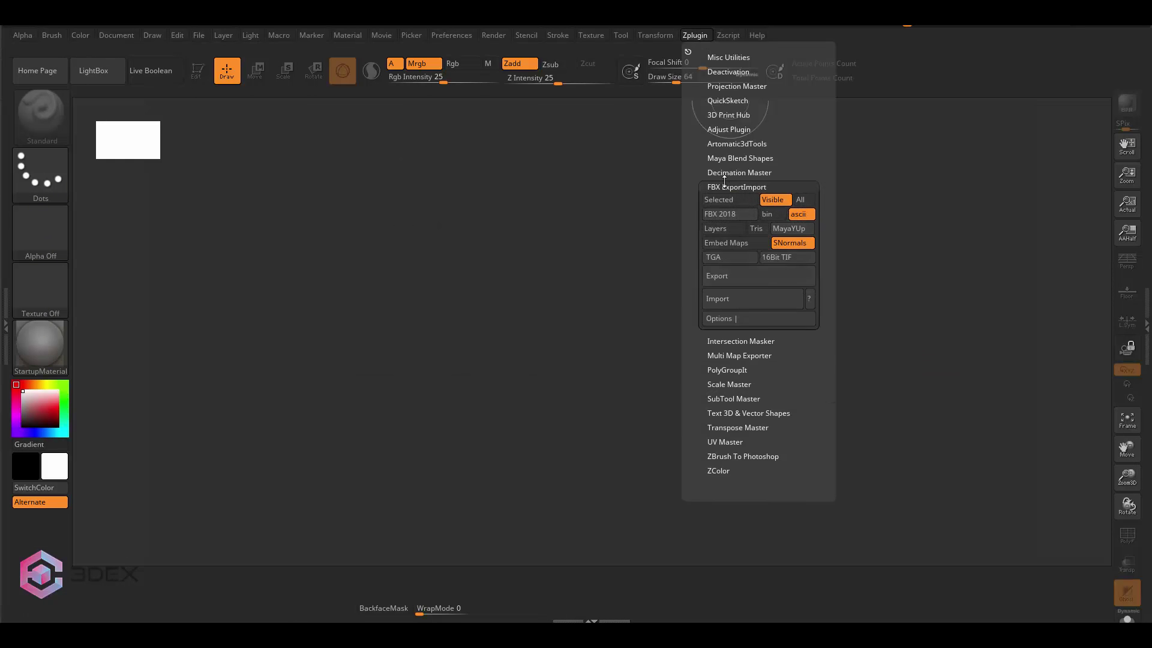
pyautogui.click(728, 298)
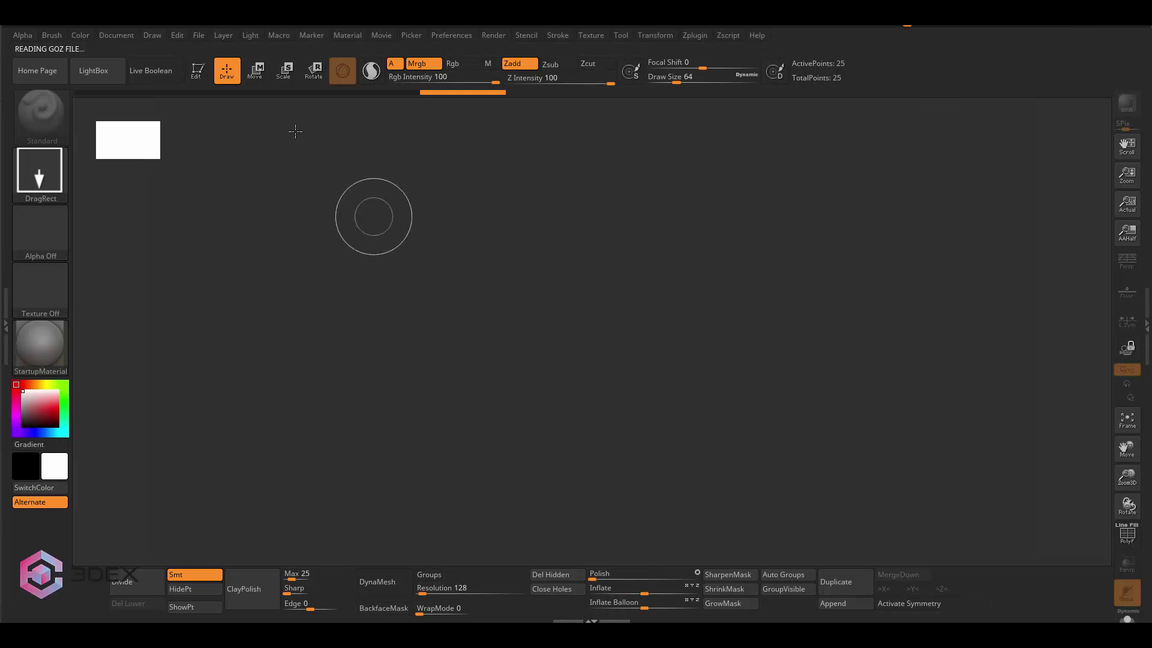
# Put the imported plane in Edit mode and turn it to face the viewer
pyautogui.click(197, 70)
pyautogui.moveTo(584, 364)
pyautogui.mouseDown(button='right')
pyautogui.moveTo(648, 345)
pyautogui.moveTo(654, 368)
pyautogui.mouseUp(button='right')
pyautogui.keyDown('alt'); pyautogui.moveTo(678, 273); pyautogui.dragTo(673, 352, button='right'); pyautogui.keyUp('alt')
pyautogui.keyDown('ctrl'); pyautogui.moveTo(672, 323); pyautogui.dragTo(686, 352, button='right'); pyautogui.keyUp('ctrl')
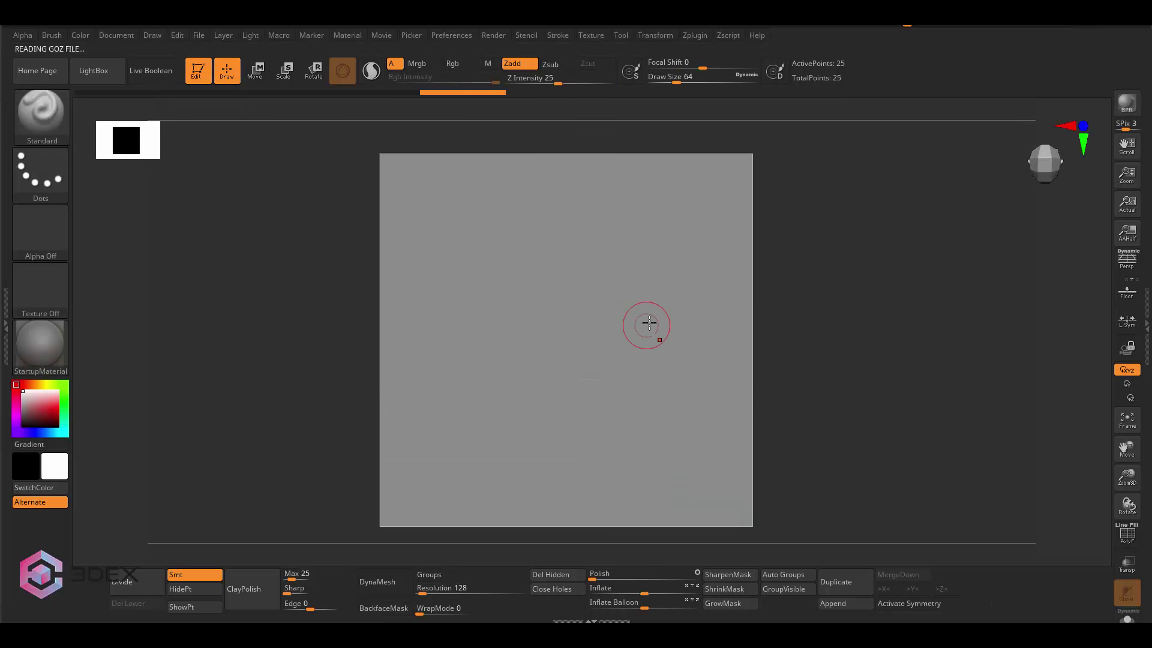
# With PolyF on, isolate the four centre tiles and make them a new polygroup
pyautogui.press('f')
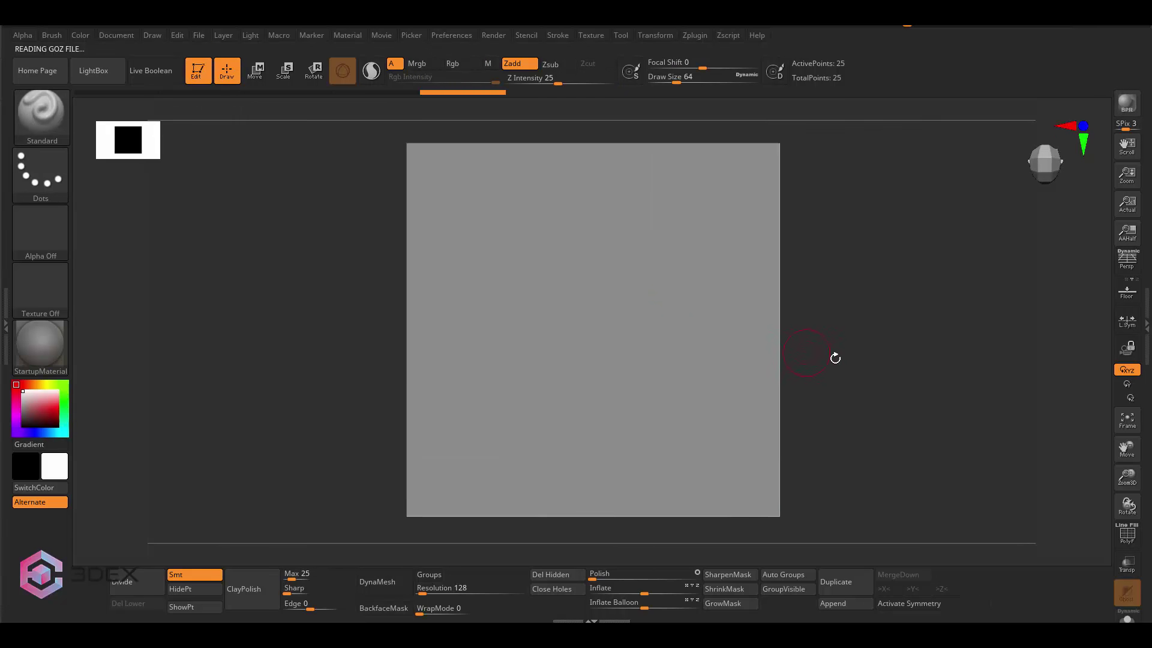
pyautogui.click(1135, 543)
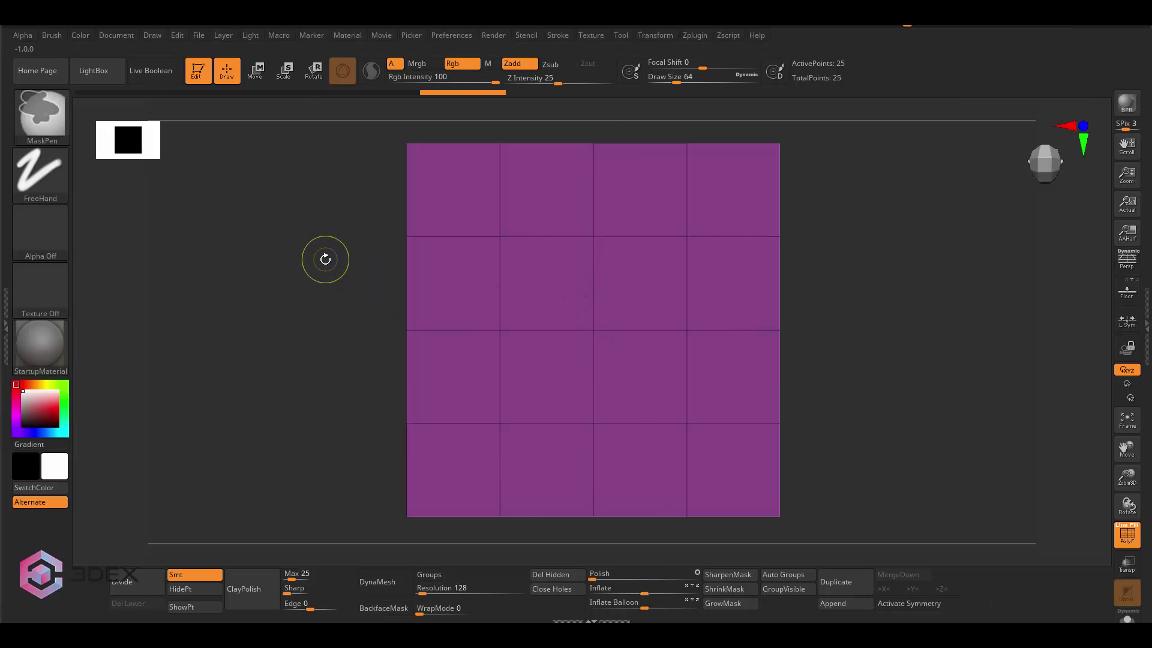
pyautogui.moveTo(325, 259)
pyautogui.keyDown('ctrl'); pyautogui.keyDown('shift'); pyautogui.mouseDown()
pyautogui.moveTo(393, 340)
pyautogui.moveTo(352, 332)
pyautogui.moveTo(588, 331)
pyautogui.moveTo(656, 383)
pyautogui.mouseUp(); pyautogui.keyUp('shift'); pyautogui.keyUp('ctrl')
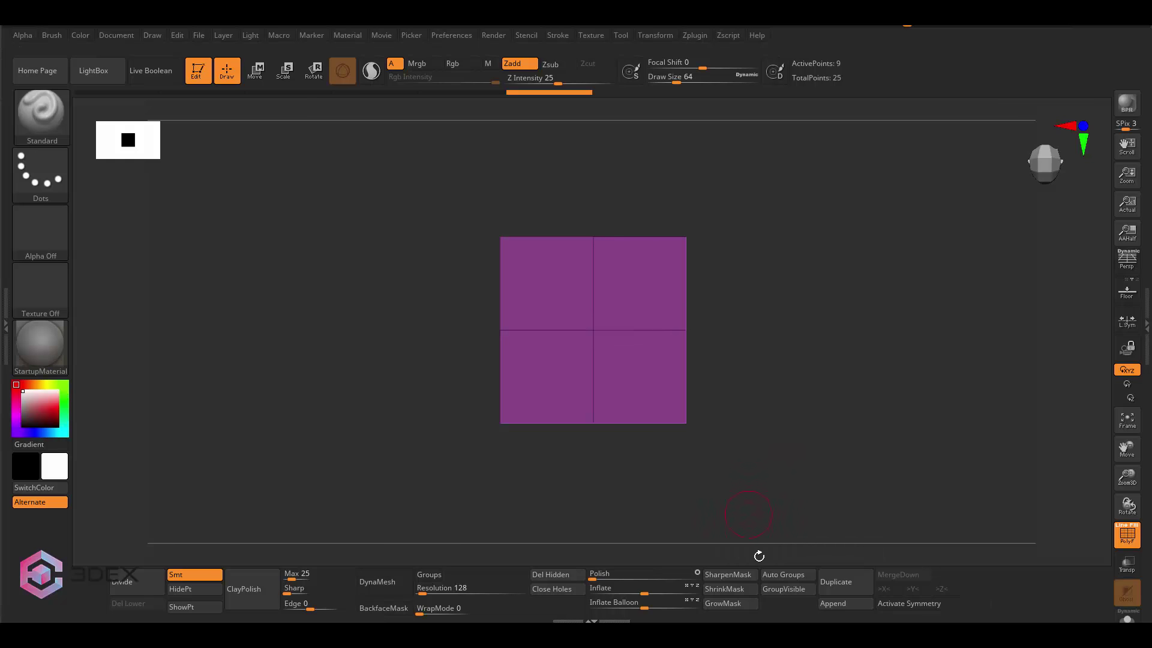
pyautogui.click(783, 590)
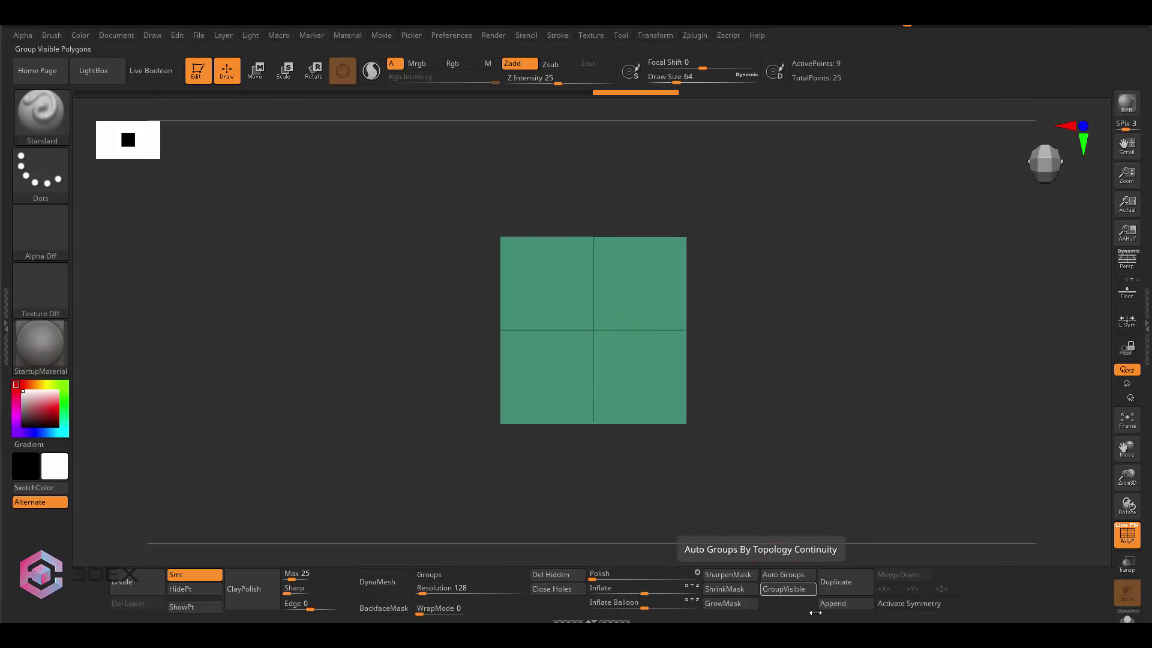
# Show the Polygroups panel, unhide all sixteen tiles, and frame the whole plane
pyautogui.click(1147, 374)
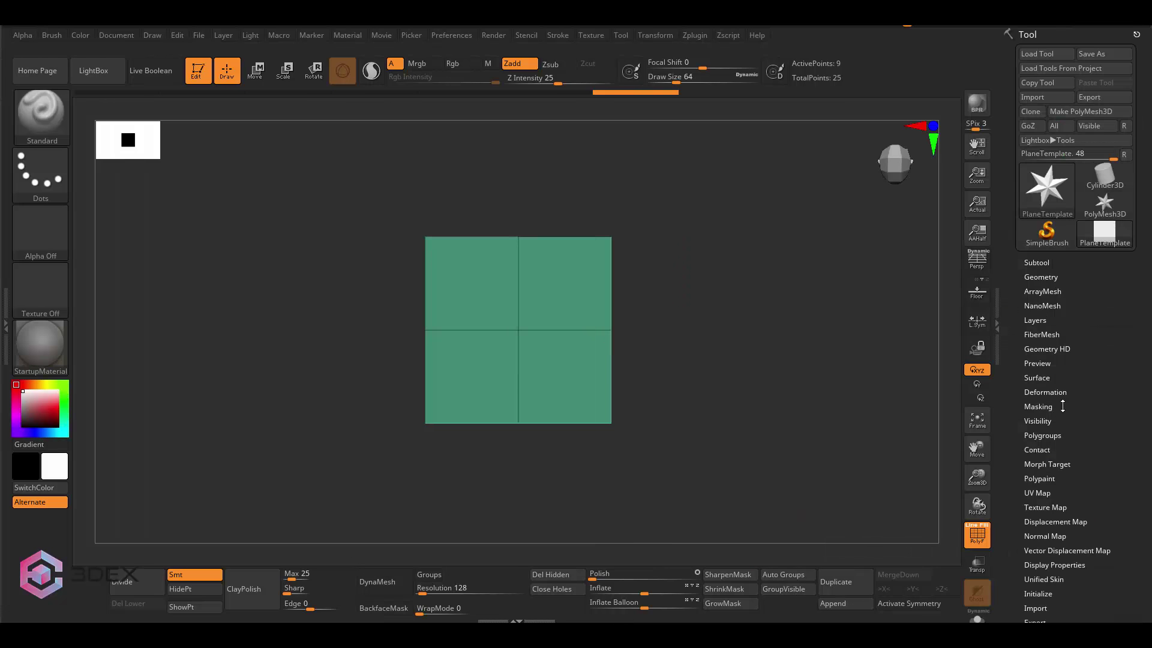
pyautogui.click(1055, 436)
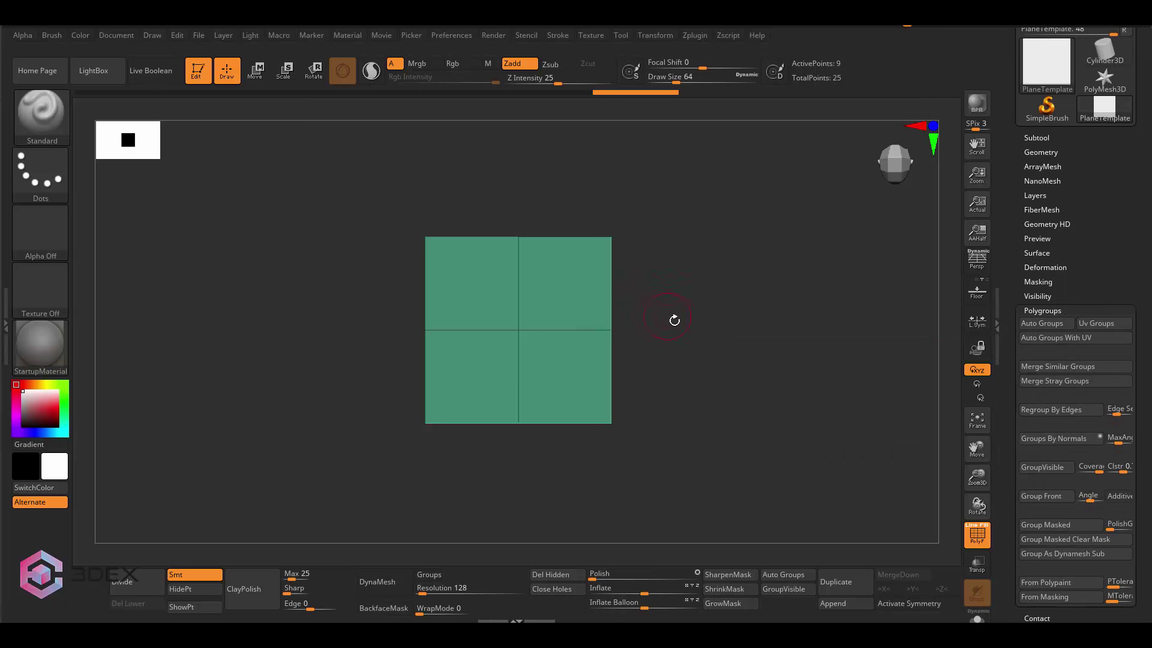
pyautogui.moveTo(674, 320)
pyautogui.keyDown('alt'); pyautogui.mouseDown(button='right')
pyautogui.moveTo(709, 318)
pyautogui.moveTo(687, 319)
pyautogui.mouseUp(button='right'); pyautogui.keyUp('alt')
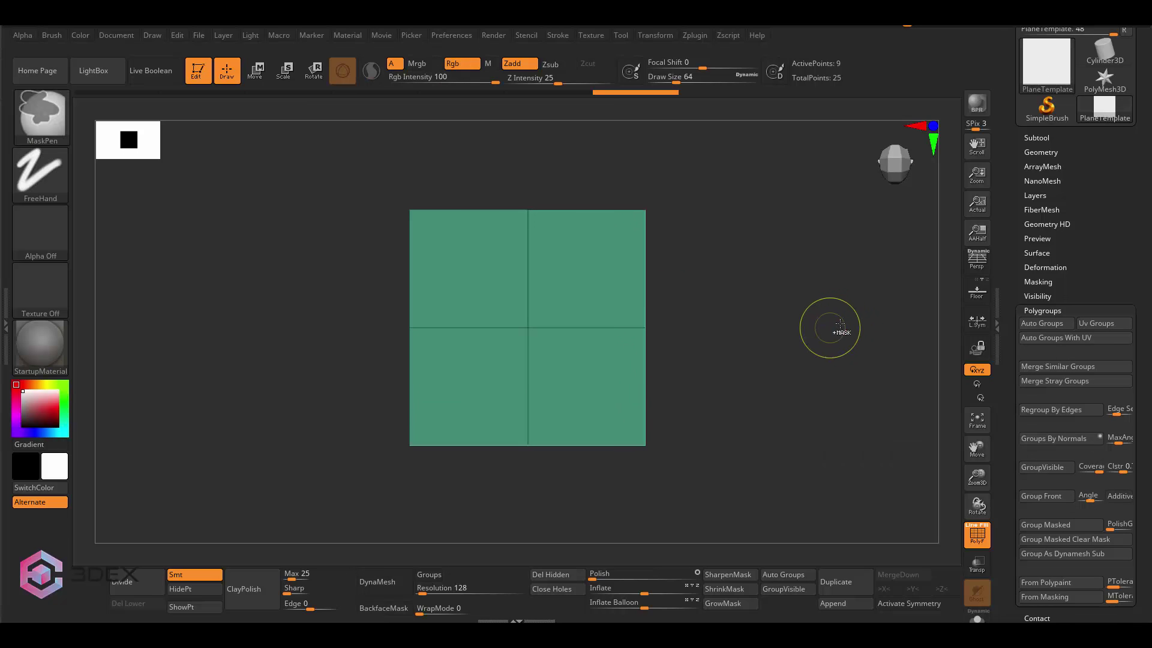
pyautogui.keyDown('ctrl'); pyautogui.keyDown('shift'); pyautogui.click(884, 266); pyautogui.keyUp('shift'); pyautogui.keyUp('ctrl')
pyautogui.press('f')
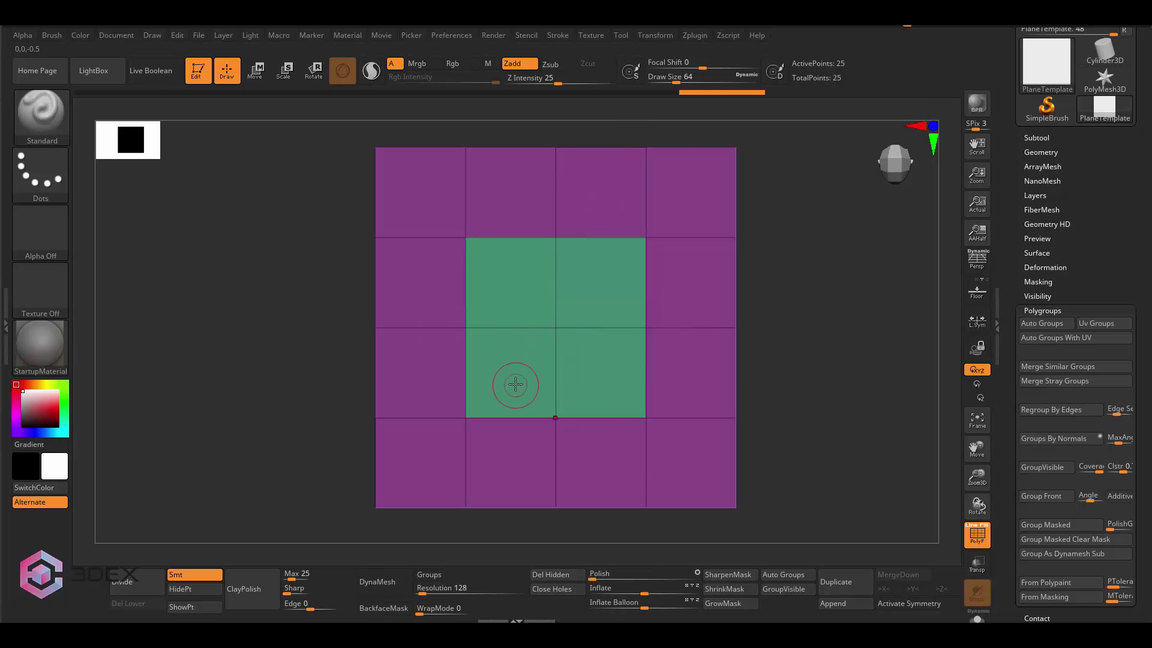
# Reduce the brush draw size from 64 to 39
pyautogui.keyDown('ctrl'); pyautogui.moveTo(592, 340); pyautogui.dragTo(652, 264, button='right'); pyautogui.keyUp('ctrl')
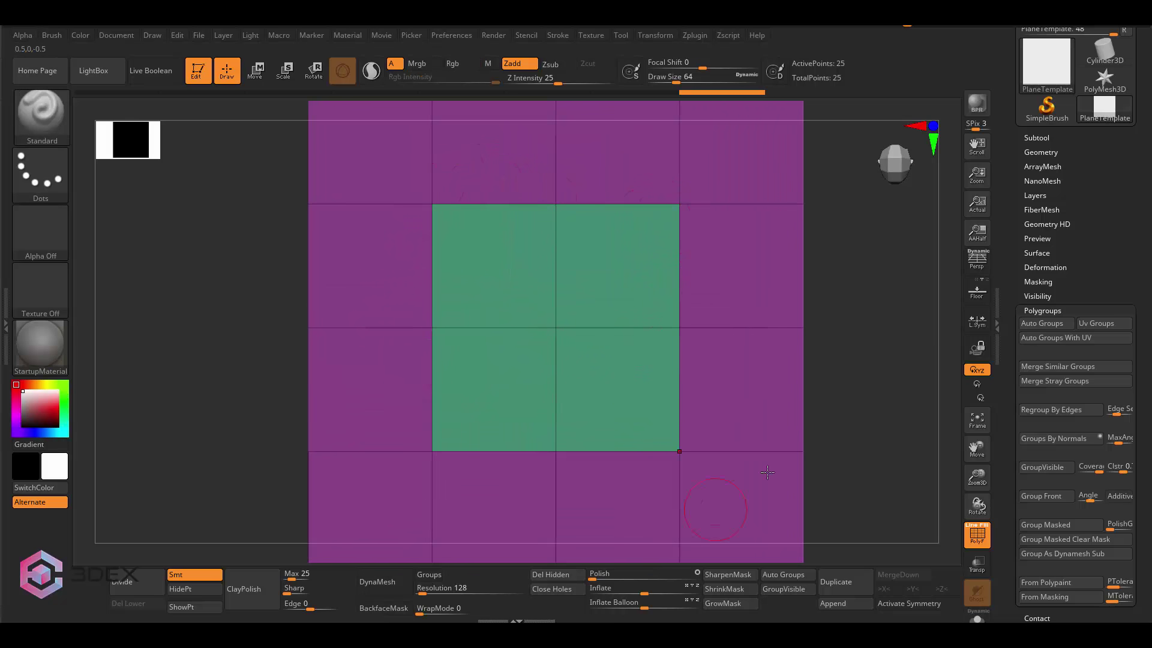
pyautogui.moveTo(675, 404)
pyautogui.keyDown('ctrl'); pyautogui.mouseDown(button='right')
pyautogui.moveTo(642, 373)
pyautogui.moveTo(664, 386)
pyautogui.mouseUp(button='right'); pyautogui.keyUp('ctrl')
pyautogui.rightClick(603, 329)
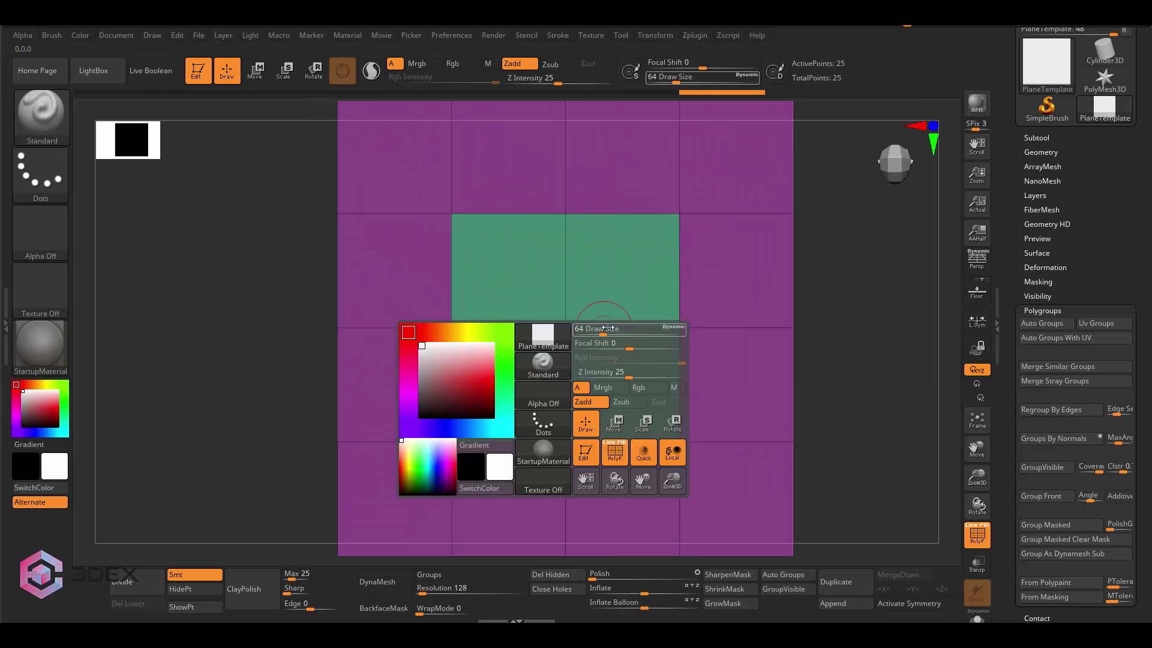
pyautogui.moveTo(608, 329); pyautogui.dragTo(597, 329)
pyautogui.keyDown('ctrl'); pyautogui.moveTo(549, 330); pyautogui.dragTo(564, 340, button='right'); pyautogui.keyUp('ctrl')
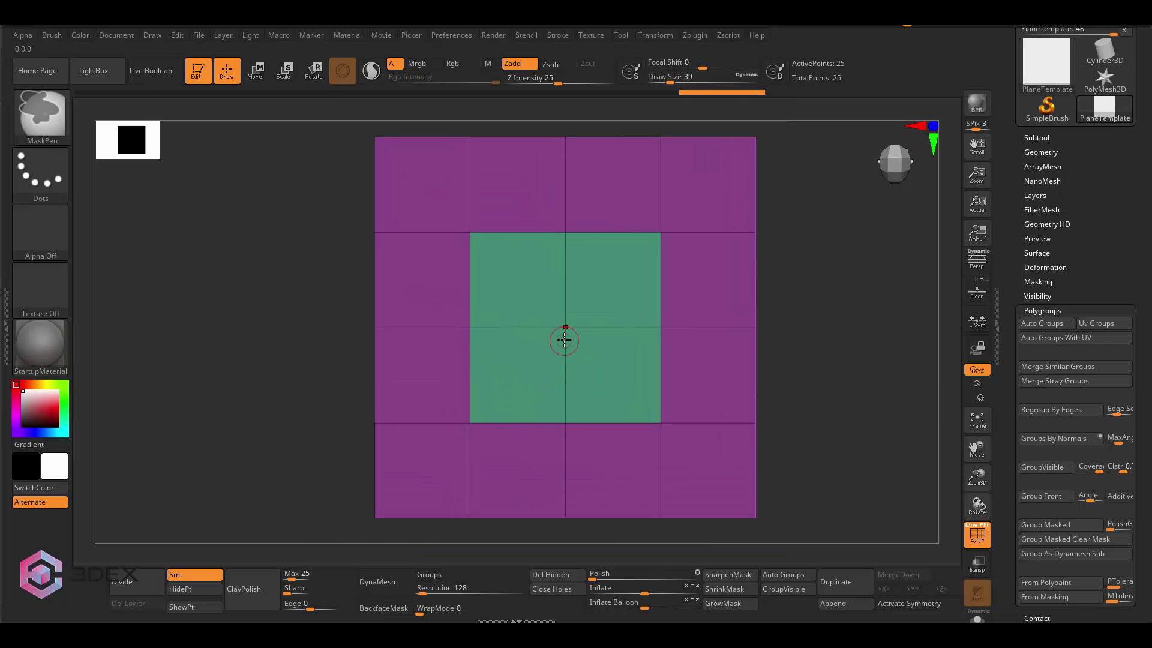
# With Smt off, divide the plane up to SDiv 9, about 1.05 million points
pyautogui.click(1041, 152)
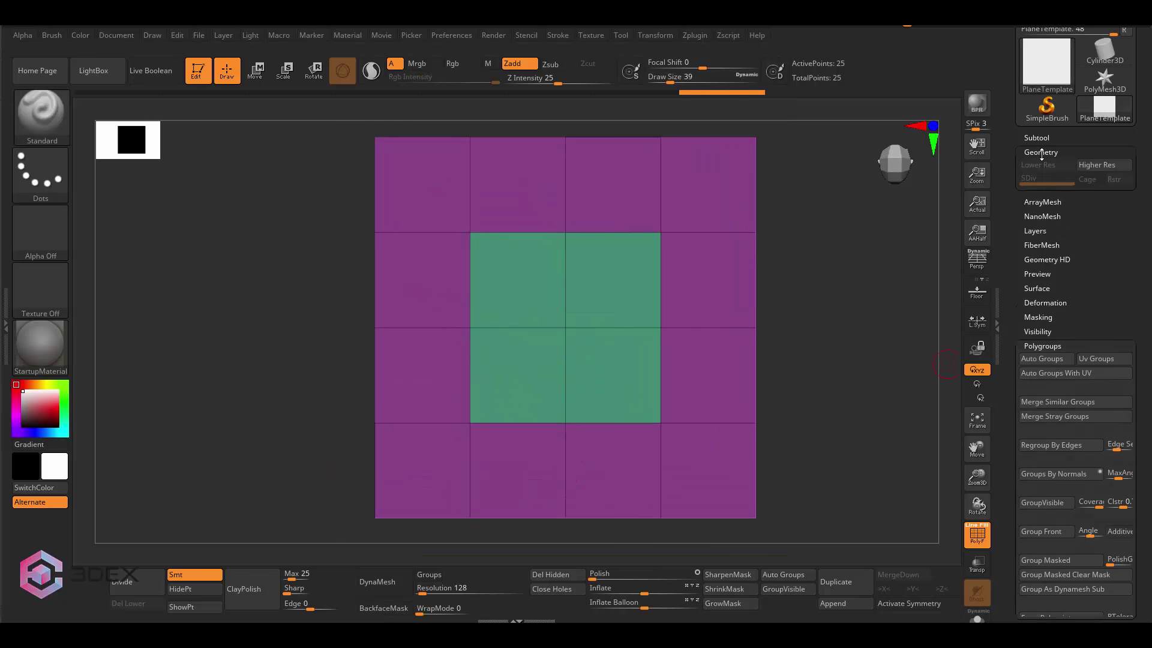
pyautogui.scroll(2, 1061, 199)
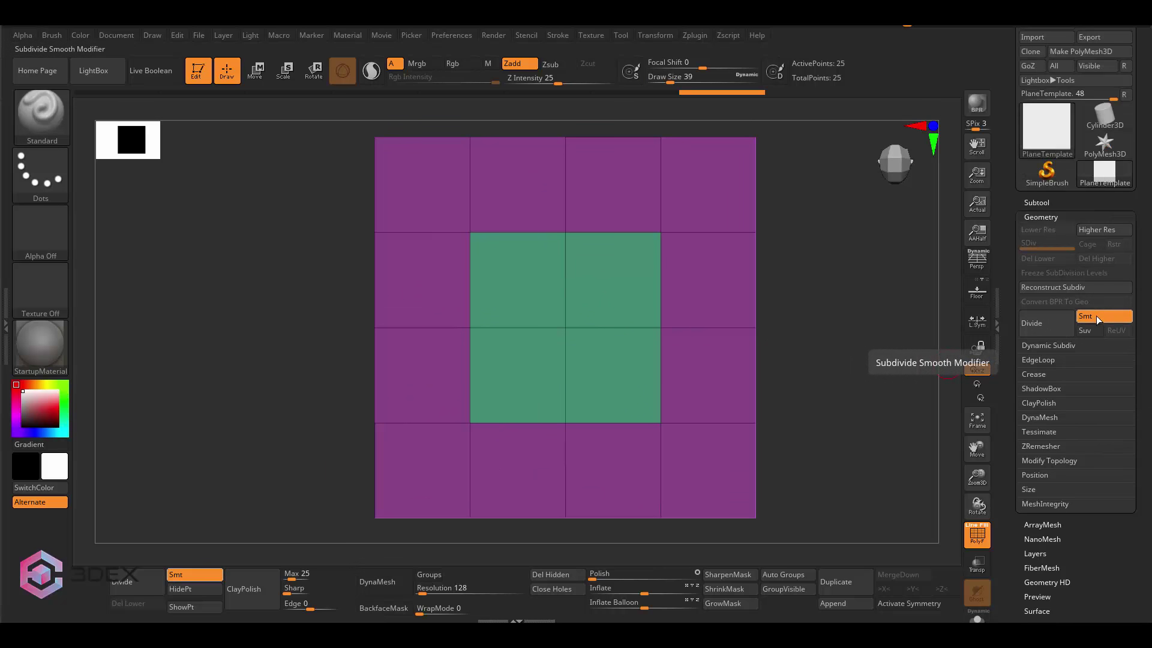
pyautogui.click(1095, 316)
pyautogui.click(1045, 328)
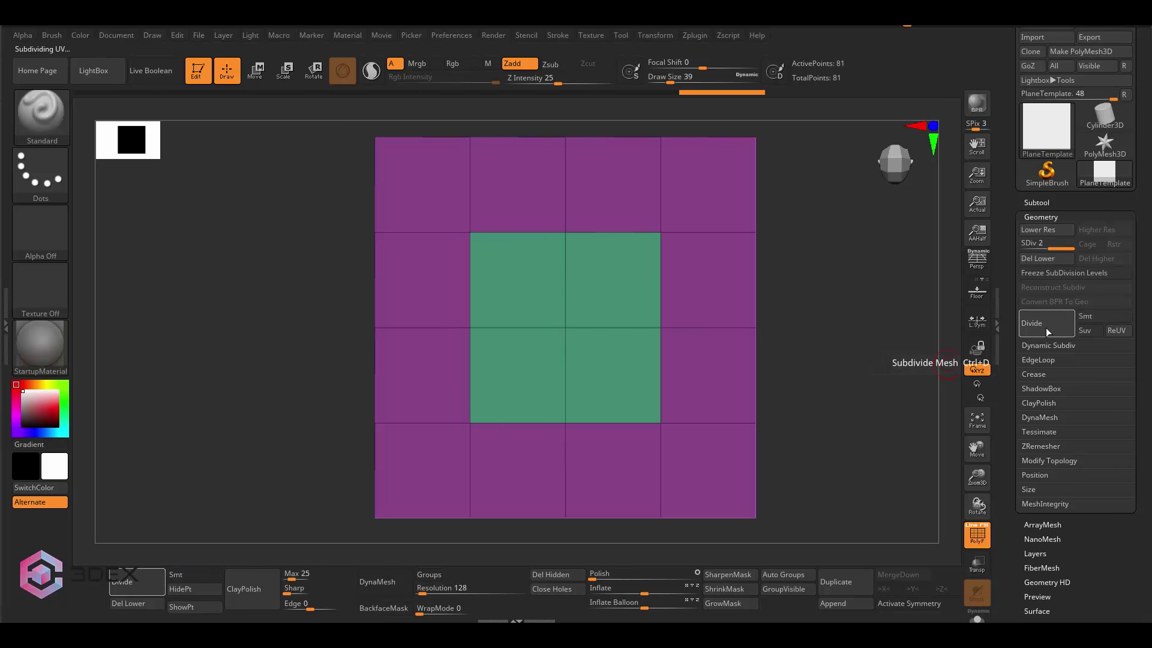
pyautogui.click(1046, 328)
pyautogui.click(1045, 328)
pyautogui.click(1045, 327)
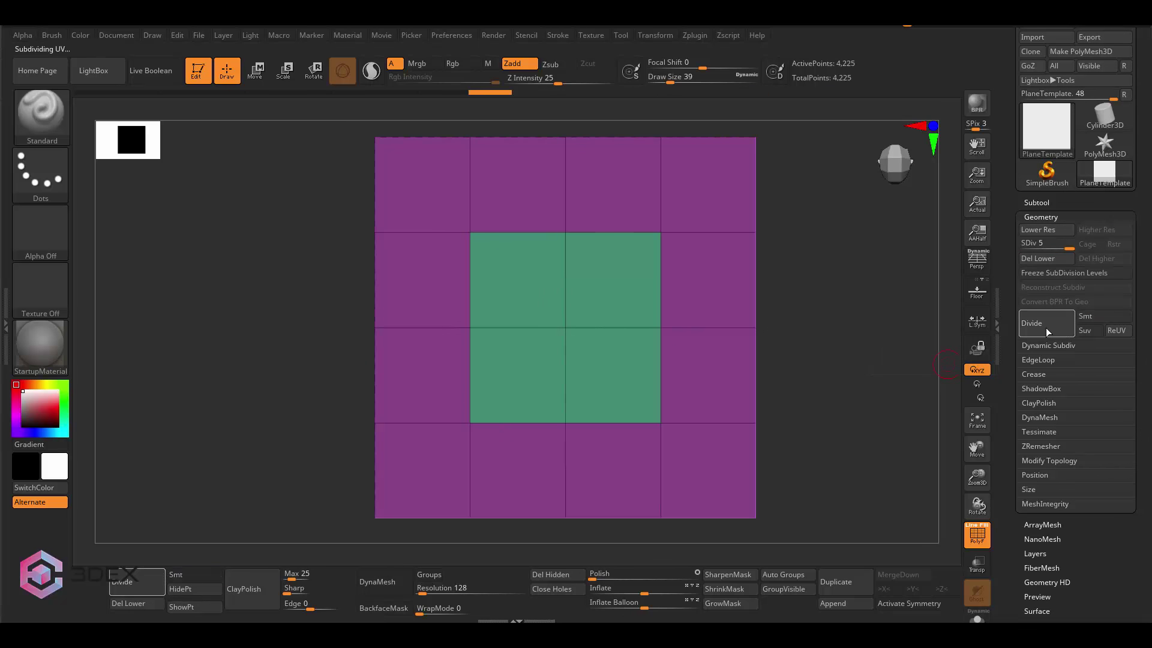
pyautogui.click(1046, 328)
pyautogui.click(1045, 327)
pyautogui.click(1046, 328)
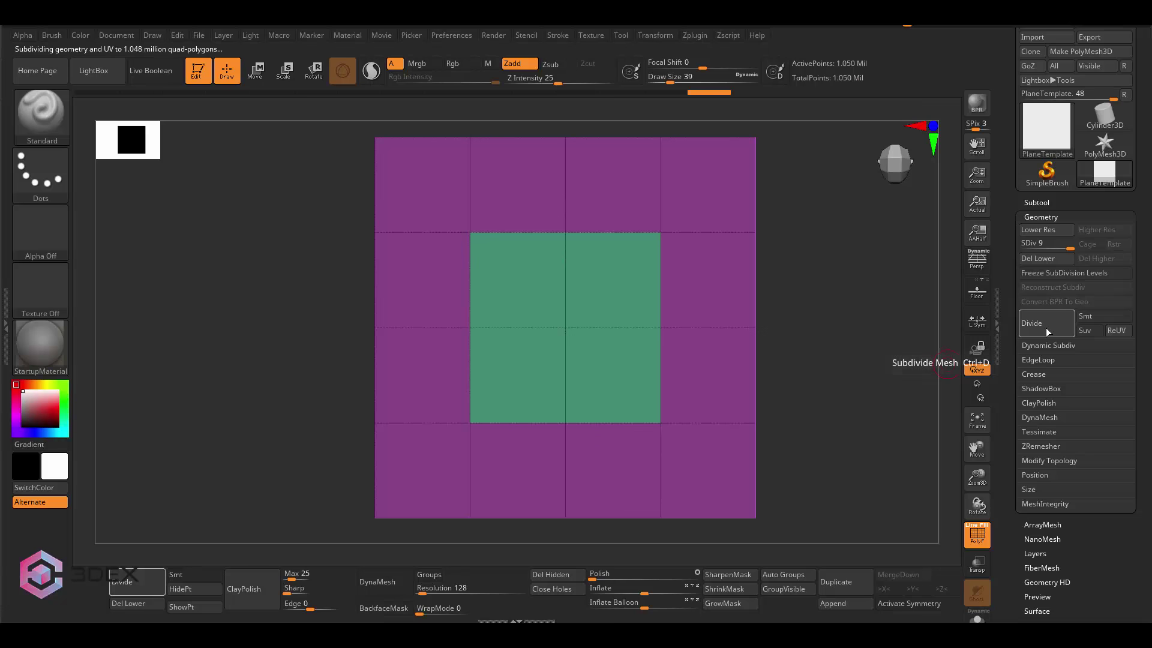
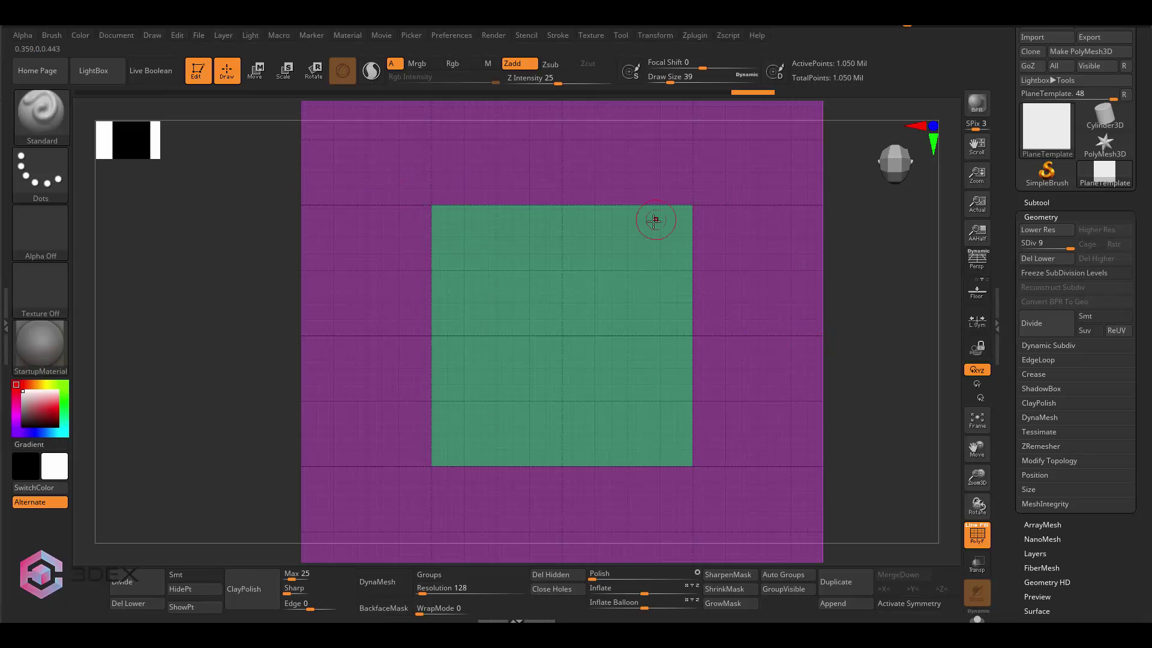
# Pan and zoom so the whole plane, green centre tile and purple border, fits the view
pyautogui.moveTo(653, 225)
pyautogui.keyDown('alt'); pyautogui.mouseDown(button='right')
pyautogui.moveTo(642, 253)
pyautogui.moveTo(624, 215)
pyautogui.mouseUp(button='right'); pyautogui.keyUp('alt')
pyautogui.keyDown('ctrl'); pyautogui.moveTo(562, 251); pyautogui.dragTo(582, 291, button='right'); pyautogui.keyUp('ctrl')
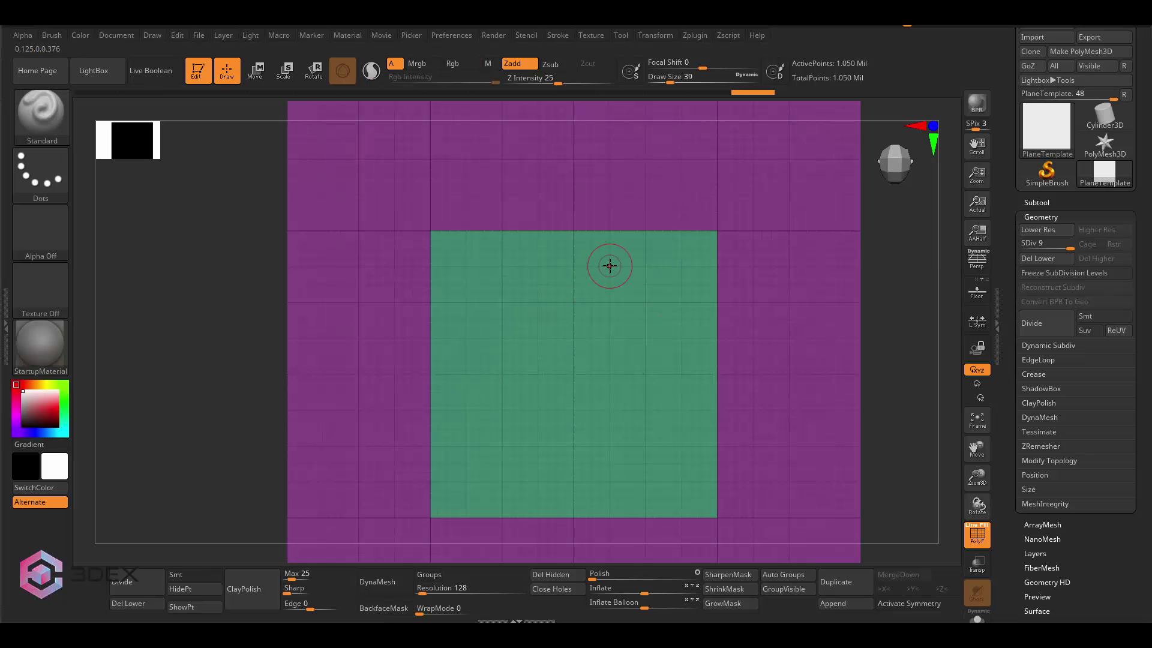
pyautogui.moveTo(568, 324)
pyautogui.keyDown('ctrl'); pyautogui.mouseDown(button='right')
pyautogui.moveTo(588, 301)
pyautogui.moveTo(556, 273)
pyautogui.moveTo(578, 303)
pyautogui.mouseUp(button='right'); pyautogui.keyUp('ctrl')
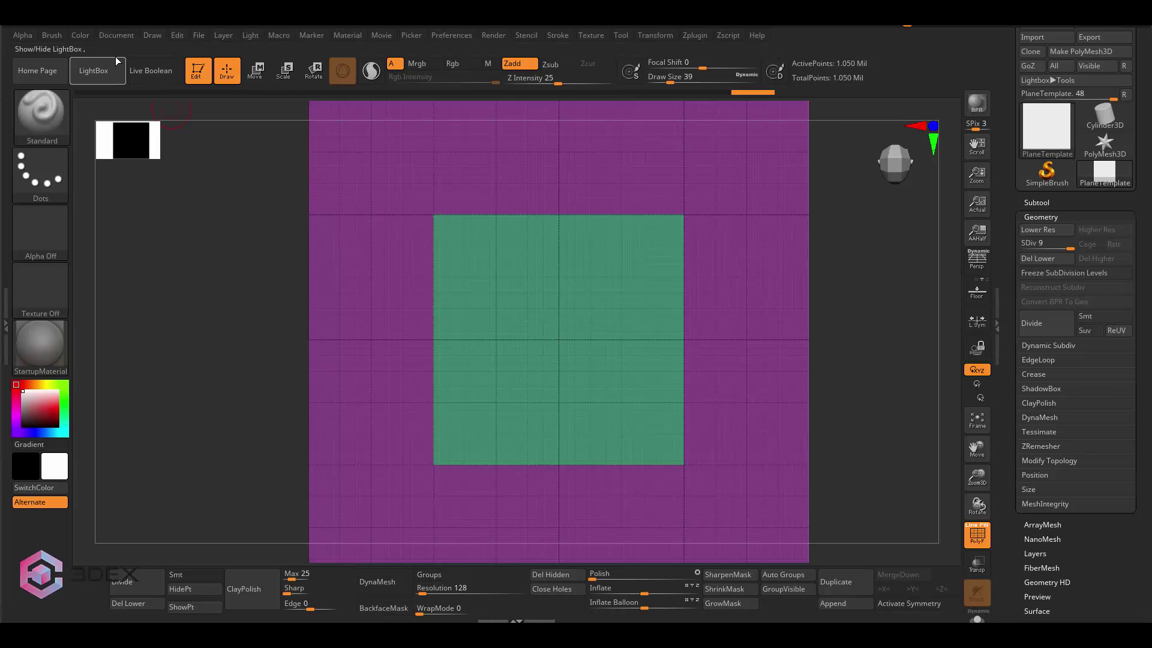
# Set the brush's Curve WrapMode to 2 and sculpt a slanted ridge across the plane's edge
pyautogui.click(59, 34)
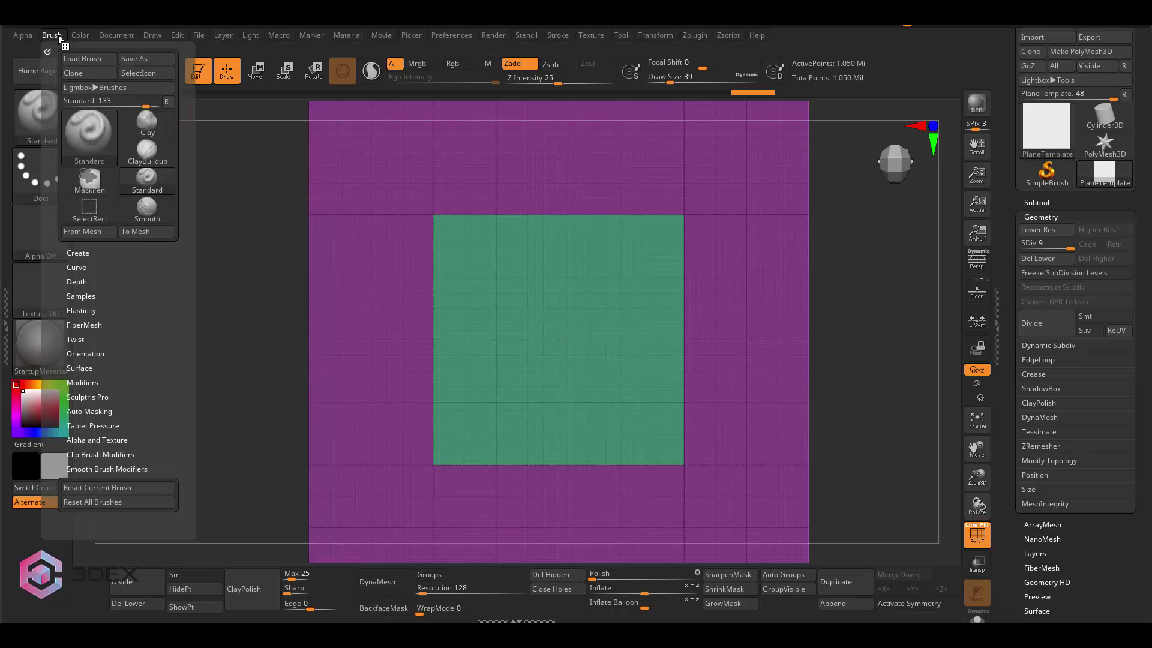
pyautogui.click(83, 265)
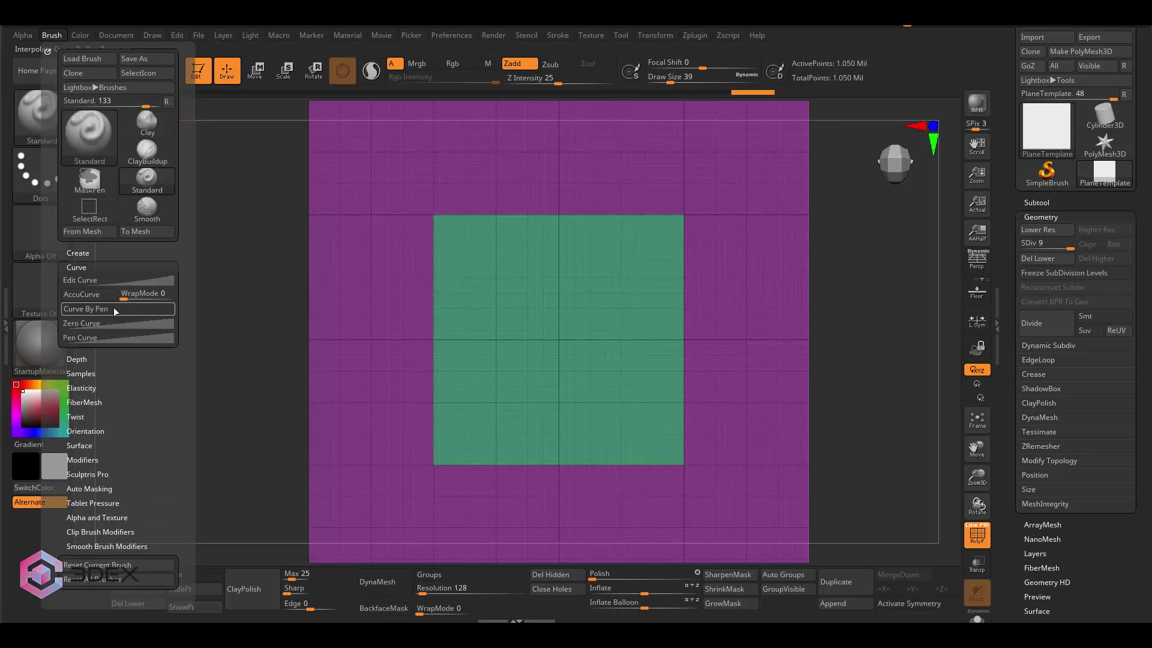
pyautogui.moveTo(123, 298); pyautogui.dragTo(130, 299)
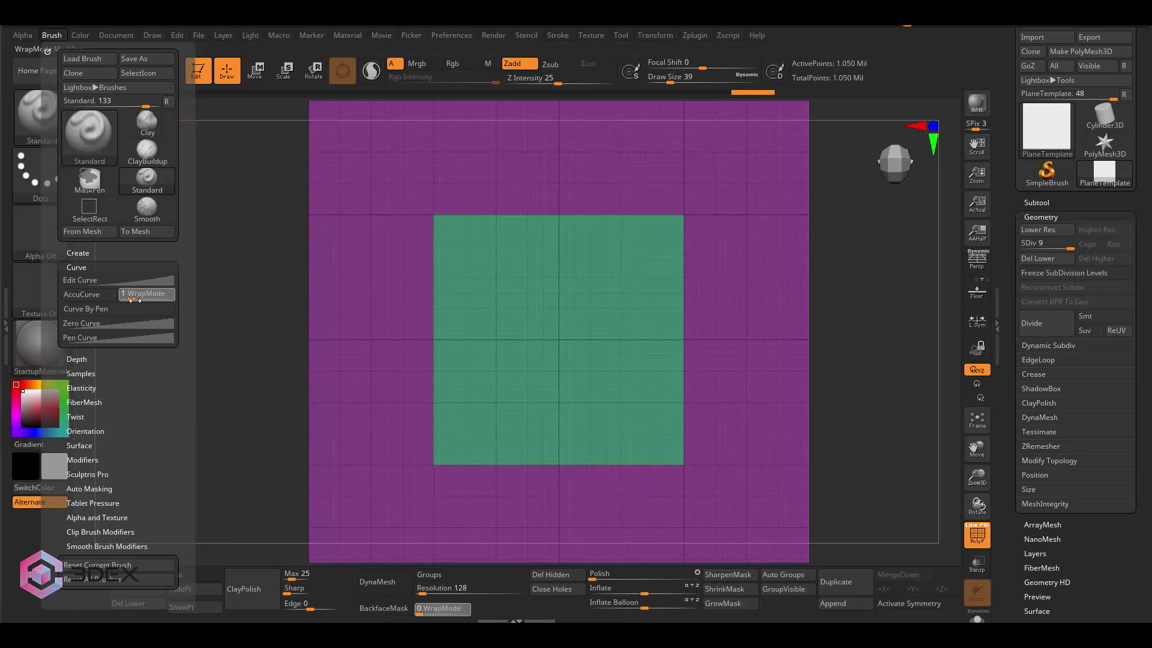
pyautogui.scroll(4, 653, 311)
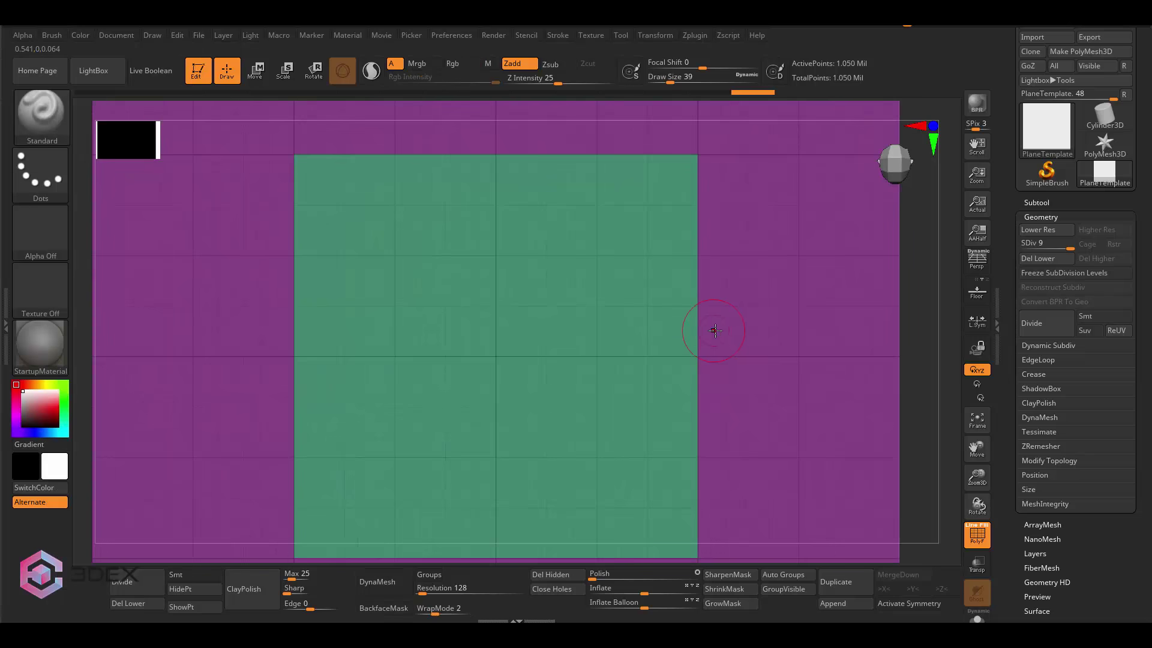
pyautogui.moveTo(701, 334)
pyautogui.mouseDown()
pyautogui.moveTo(661, 352)
pyautogui.moveTo(711, 330)
pyautogui.moveTo(663, 341)
pyautogui.mouseUp()
# Frame the plane and sculpt two wavy ridges along and above the green square's lower edge
pyautogui.press('f')
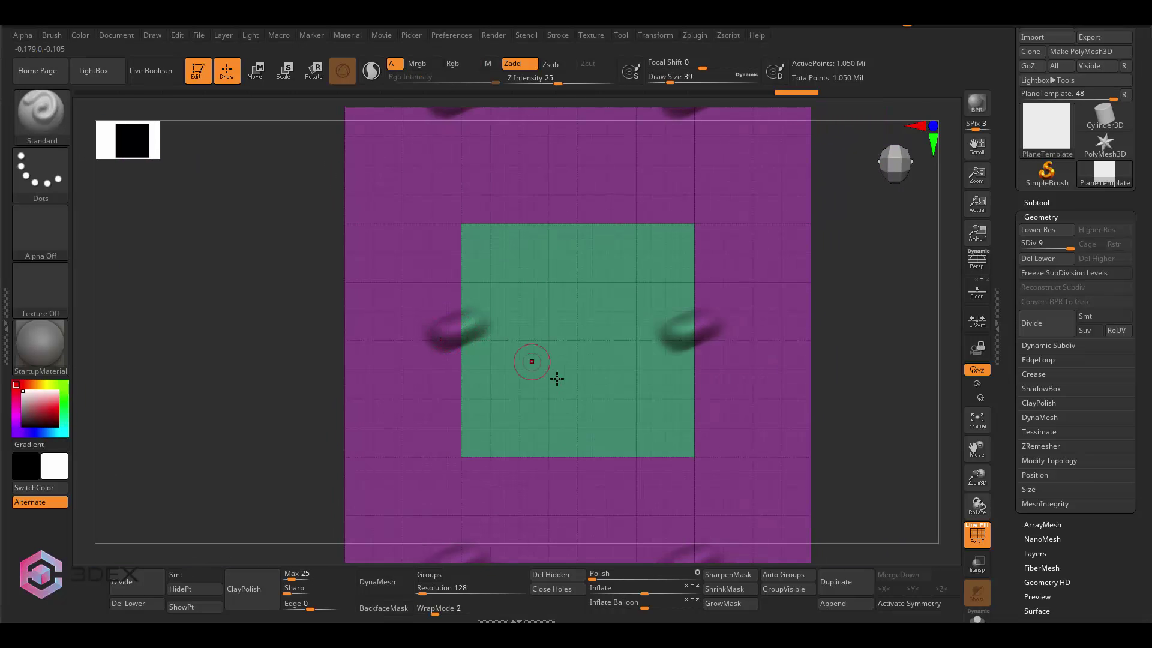
pyautogui.press('ctrl')
pyautogui.keyDown('ctrl'); pyautogui.moveTo(681, 419); pyautogui.dragTo(682, 447, button='right'); pyautogui.keyUp('ctrl')
pyautogui.moveTo(684, 463)
pyautogui.mouseDown()
pyautogui.moveTo(711, 454)
pyautogui.moveTo(599, 459)
pyautogui.moveTo(548, 479)
pyautogui.mouseUp()
pyautogui.moveTo(737, 401); pyautogui.dragTo(529, 461)
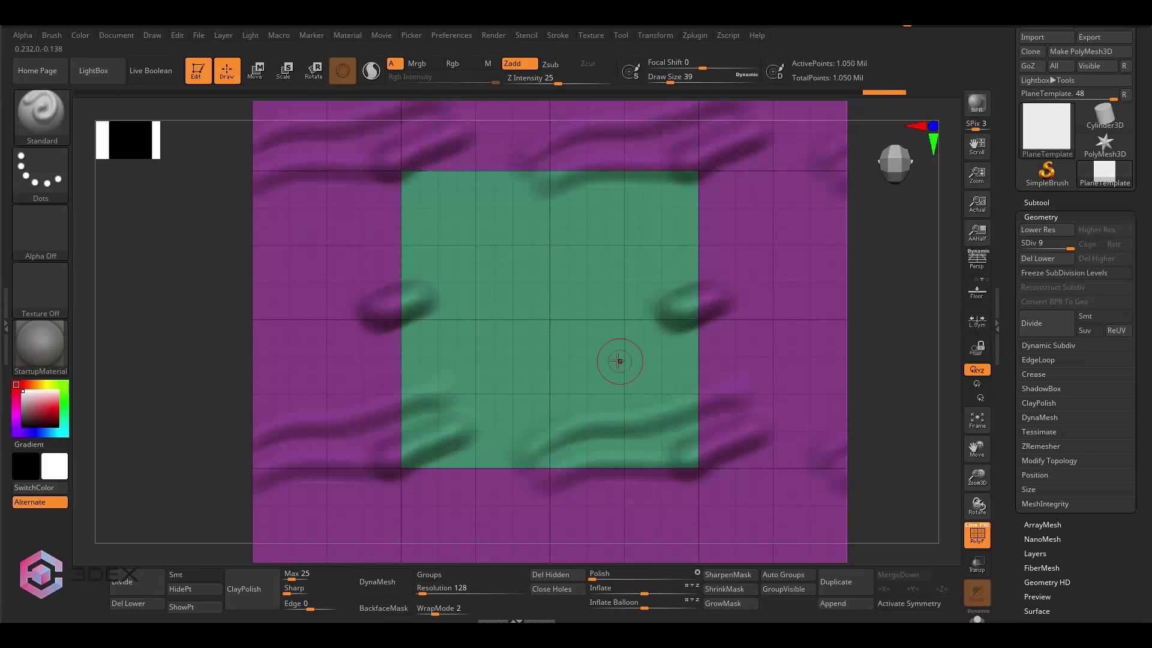
pyautogui.keyDown('alt'); pyautogui.moveTo(618, 362); pyautogui.dragTo(613, 332, button='right'); pyautogui.keyUp('alt')
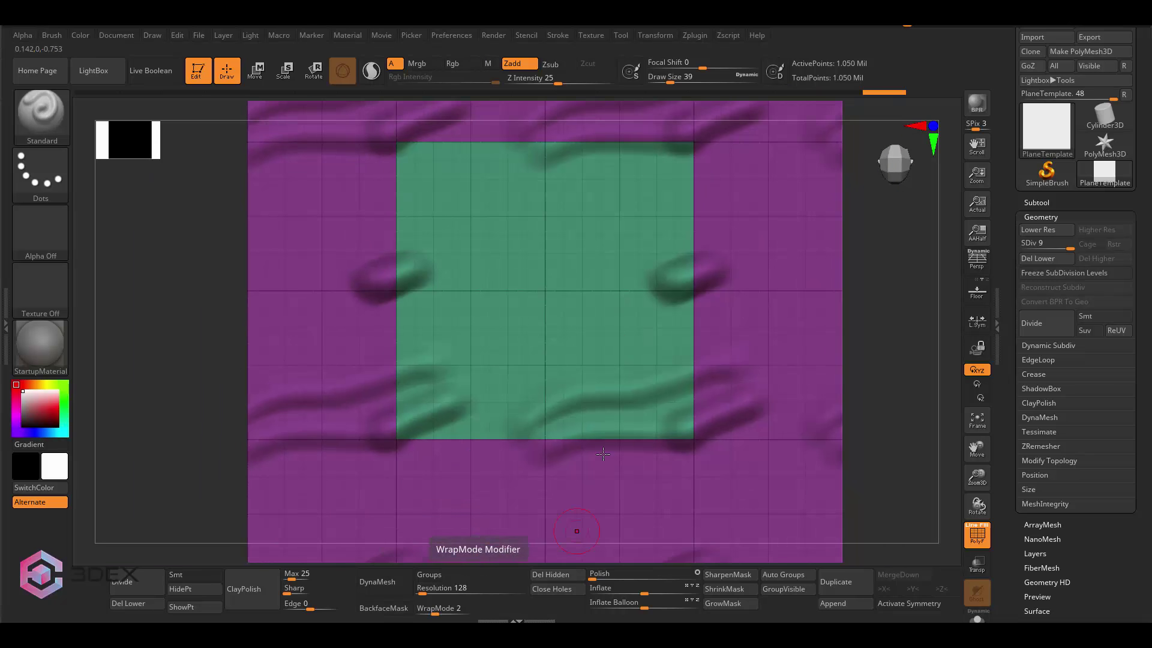
# Switch to the DamStandard brush and raise its WrapMode to 2
pyautogui.press('b')
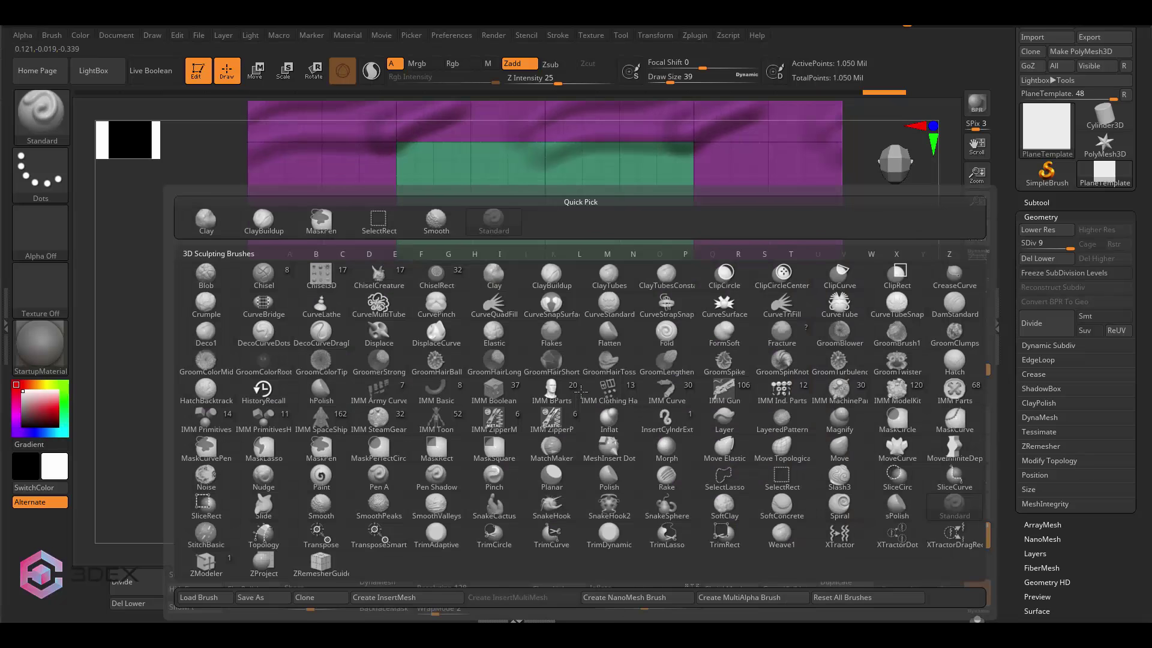
pyautogui.click(945, 308)
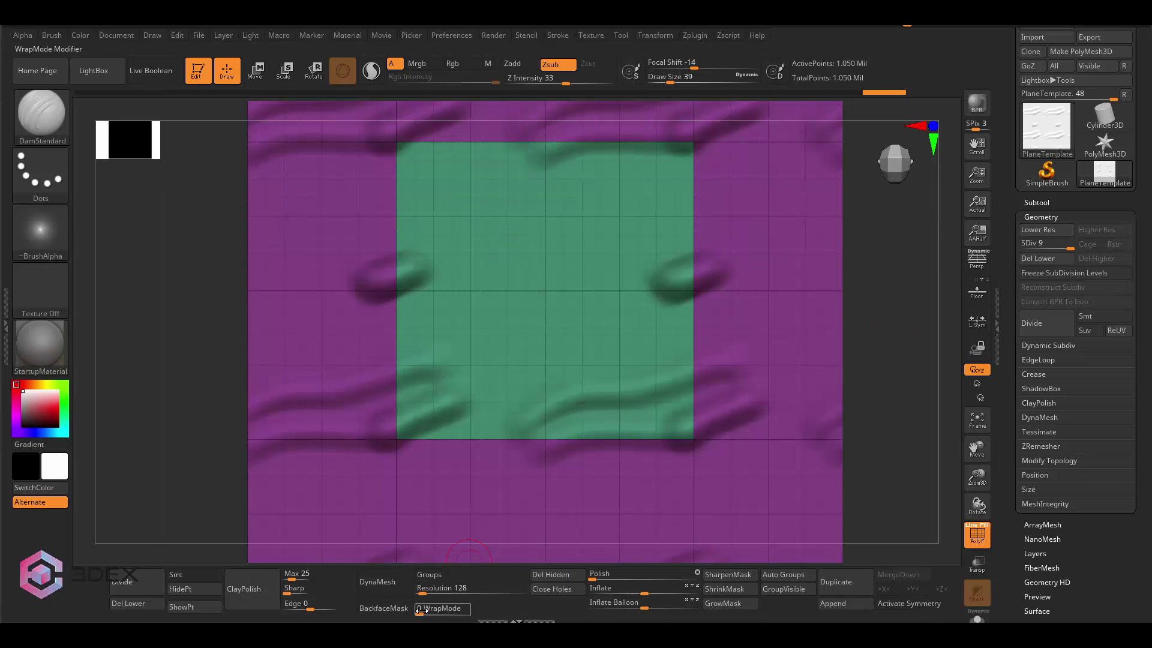
pyautogui.moveTo(421, 610); pyautogui.dragTo(428, 615)
# Carve three wrapped grooves across the plane and turn off the PolyF polygroup colours
pyautogui.moveTo(761, 311)
pyautogui.mouseDown()
pyautogui.moveTo(549, 372)
pyautogui.moveTo(516, 409)
pyautogui.moveTo(447, 443)
pyautogui.mouseUp()
pyautogui.moveTo(506, 348); pyautogui.dragTo(624, 311)
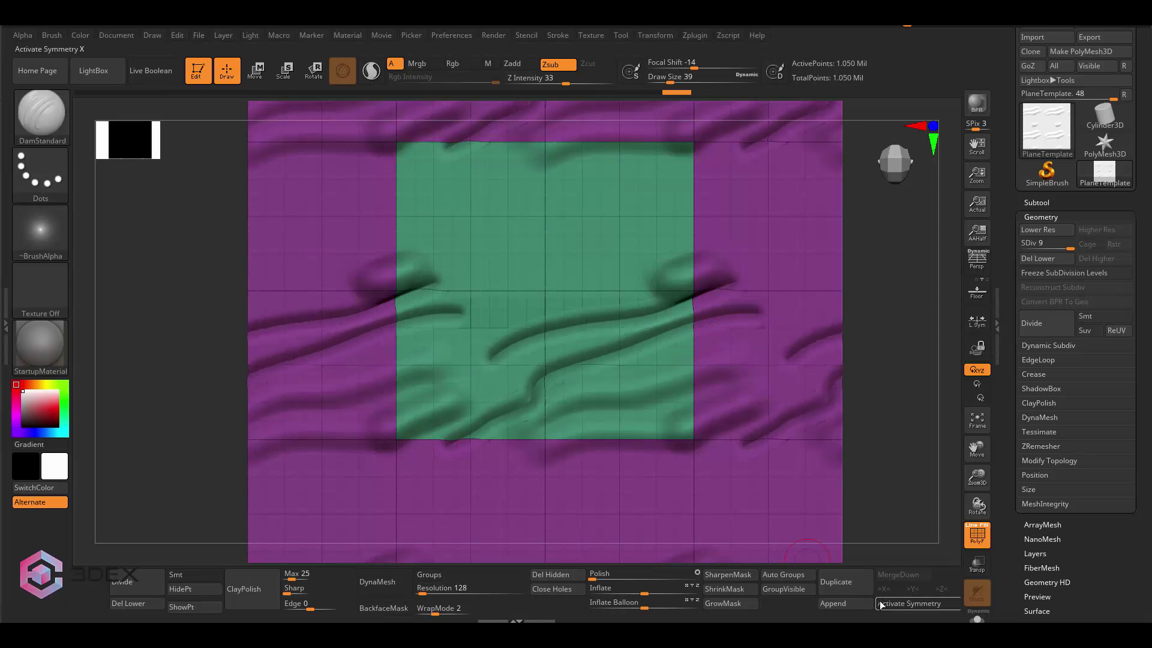
pyautogui.click(978, 537)
pyautogui.moveTo(730, 257)
pyautogui.mouseDown()
pyautogui.moveTo(527, 297)
pyautogui.moveTo(437, 334)
pyautogui.moveTo(377, 330)
pyautogui.mouseUp()
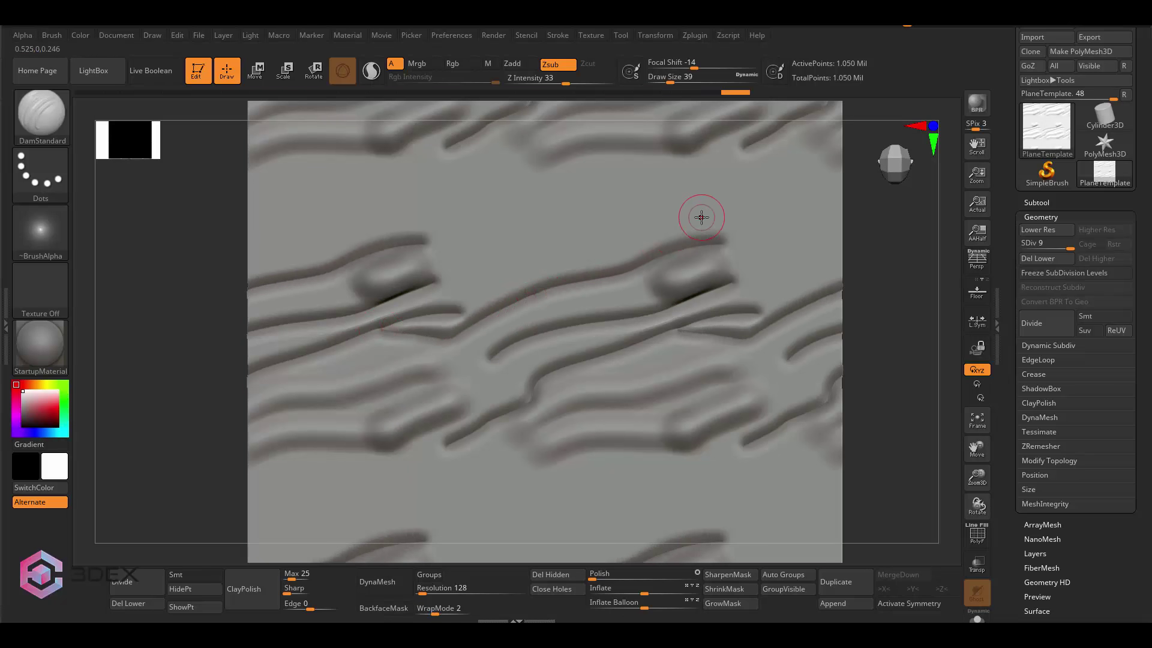
# Carve two more DamStandard grooves running down-left, then zoom out to view the whole tile
pyautogui.moveTo(699, 213)
pyautogui.mouseDown()
pyautogui.moveTo(511, 274)
pyautogui.moveTo(456, 337)
pyautogui.mouseUp()
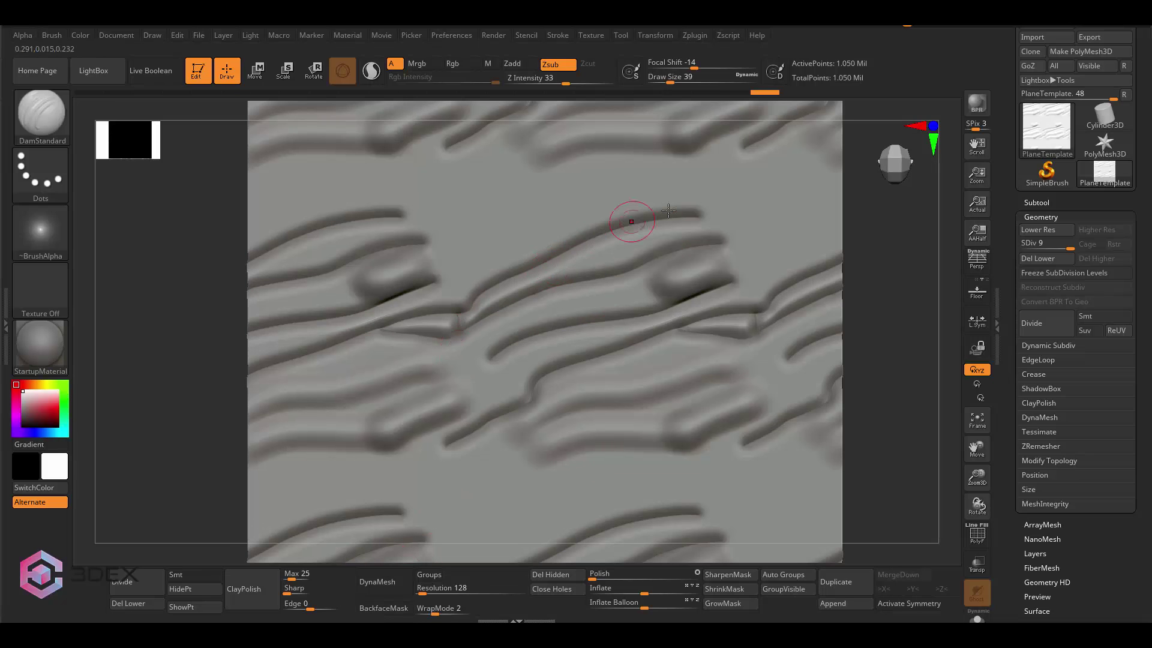
pyautogui.moveTo(742, 153)
pyautogui.mouseDown()
pyautogui.moveTo(489, 239)
pyautogui.moveTo(387, 299)
pyautogui.mouseUp()
pyautogui.moveTo(566, 334)
pyautogui.keyDown('ctrl'); pyautogui.mouseDown(button='right')
pyautogui.moveTo(558, 306)
pyautogui.moveTo(592, 329)
pyautogui.mouseUp(button='right'); pyautogui.keyUp('ctrl')
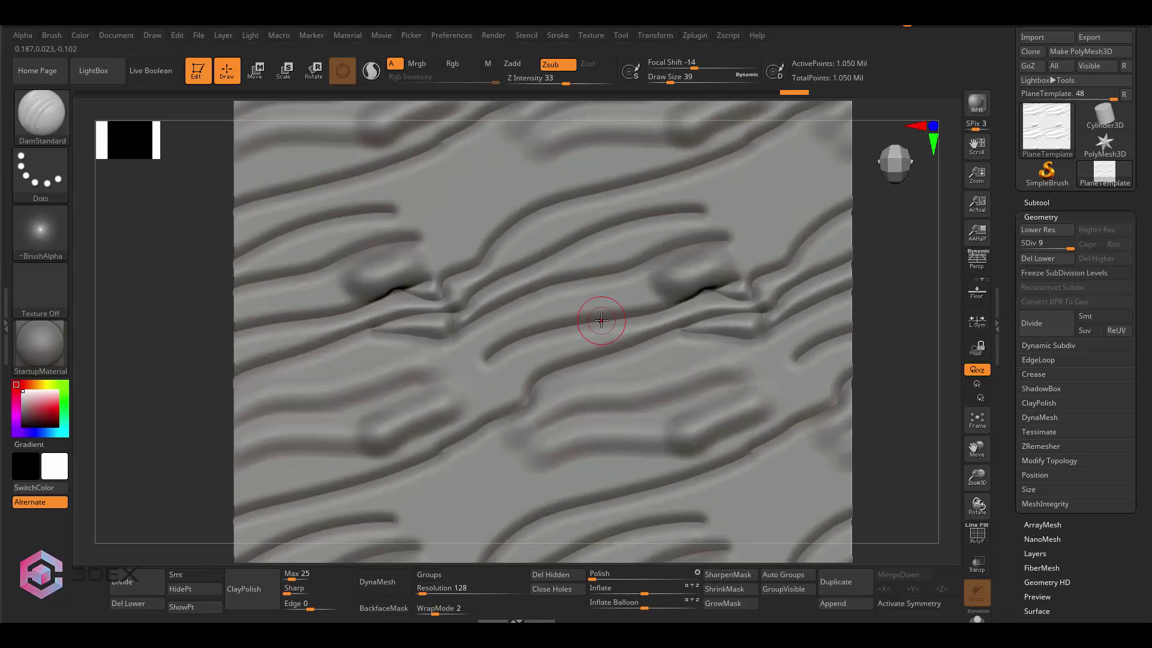
pyautogui.moveTo(748, 264)
pyautogui.keyDown('ctrl'); pyautogui.mouseDown(button='right')
pyautogui.moveTo(632, 257)
pyautogui.moveTo(636, 272)
pyautogui.mouseUp(button='right'); pyautogui.keyUp('ctrl')
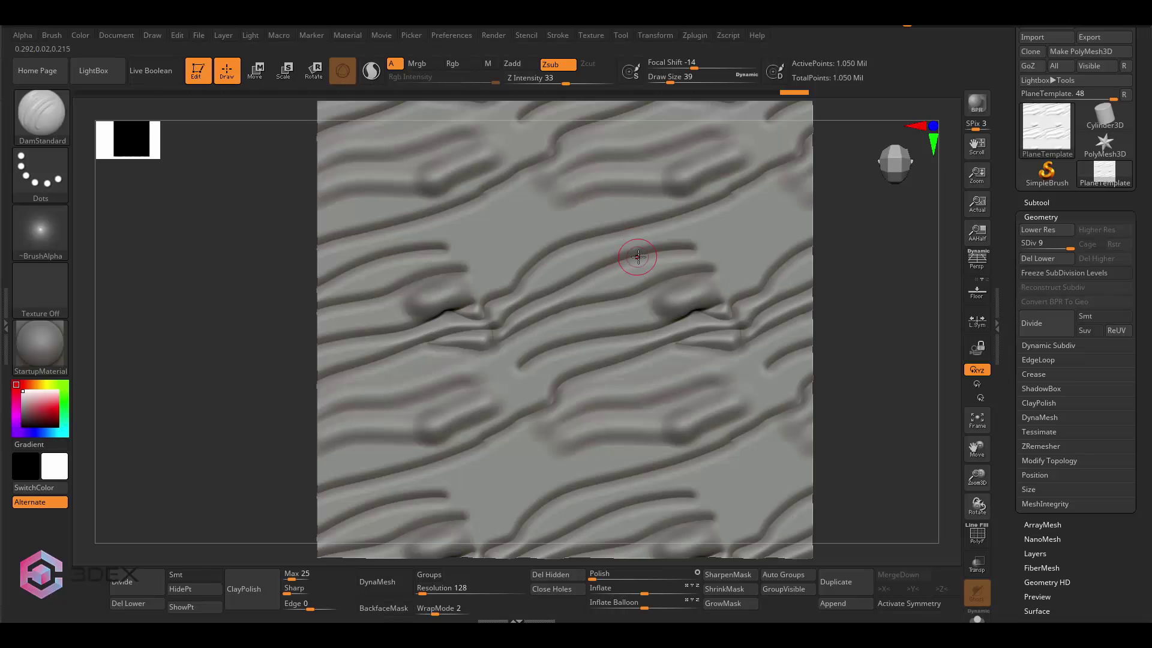
pyautogui.moveTo(643, 273)
pyautogui.keyDown('ctrl'); pyautogui.mouseDown(button='right')
pyautogui.moveTo(622, 257)
pyautogui.moveTo(636, 254)
pyautogui.moveTo(633, 228)
pyautogui.moveTo(643, 236)
pyautogui.mouseUp(button='right'); pyautogui.keyUp('ctrl')
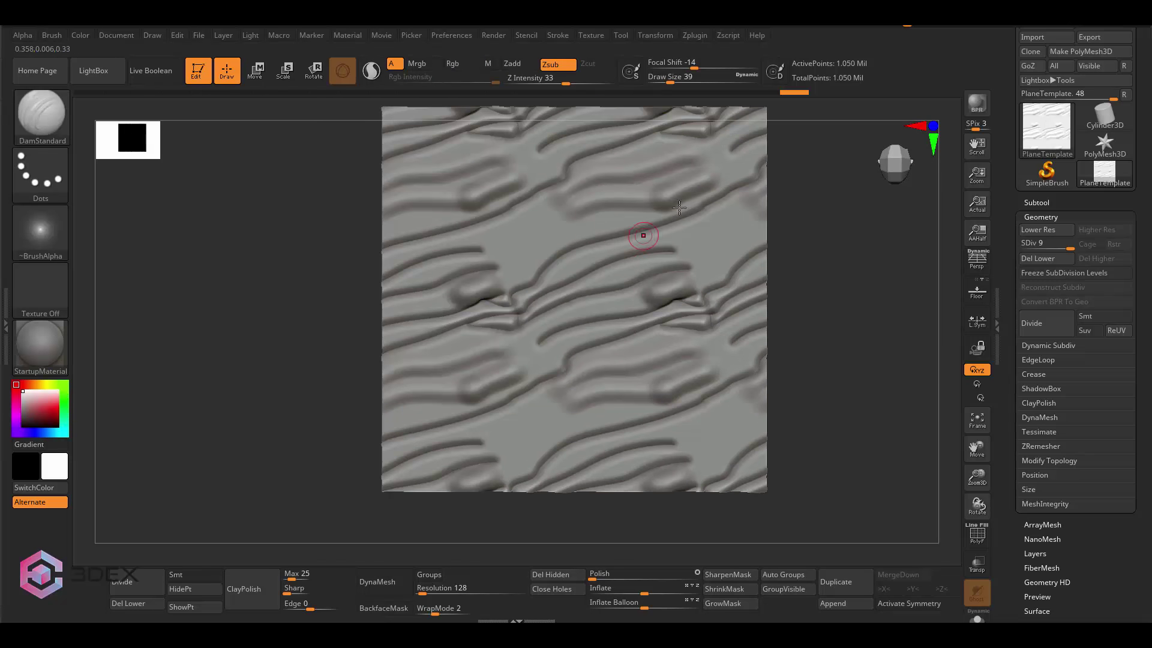
pyautogui.click(696, 37)
pyautogui.keyDown('alt'); pyautogui.moveTo(489, 169); pyautogui.dragTo(474, 199, button='right'); pyautogui.keyUp('alt')
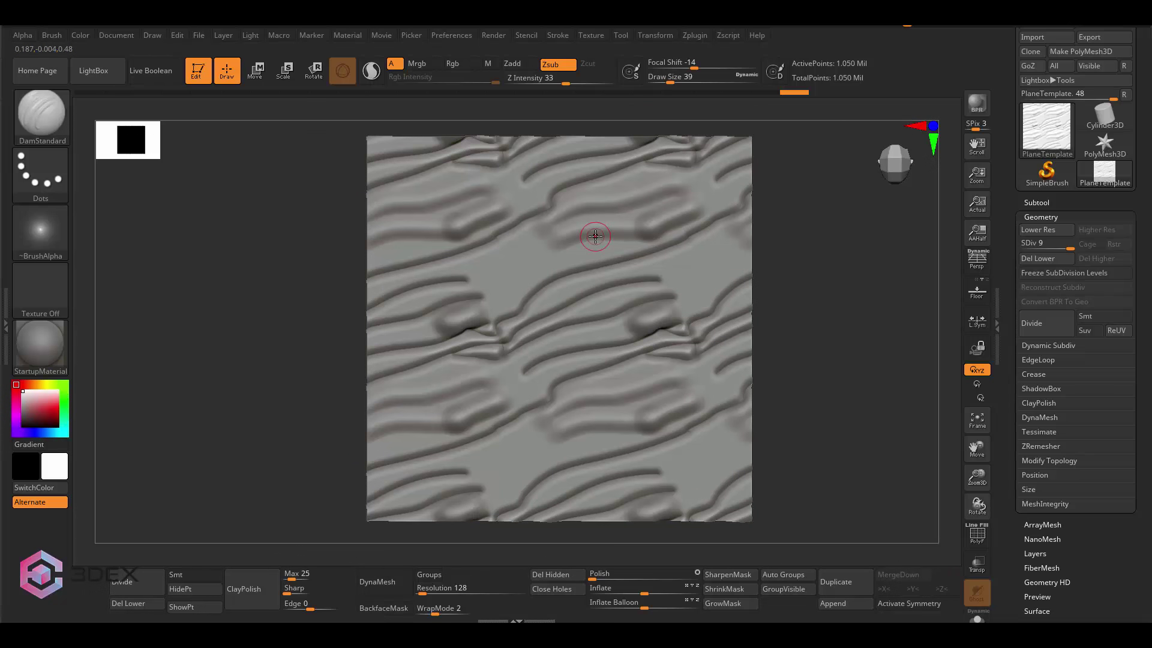